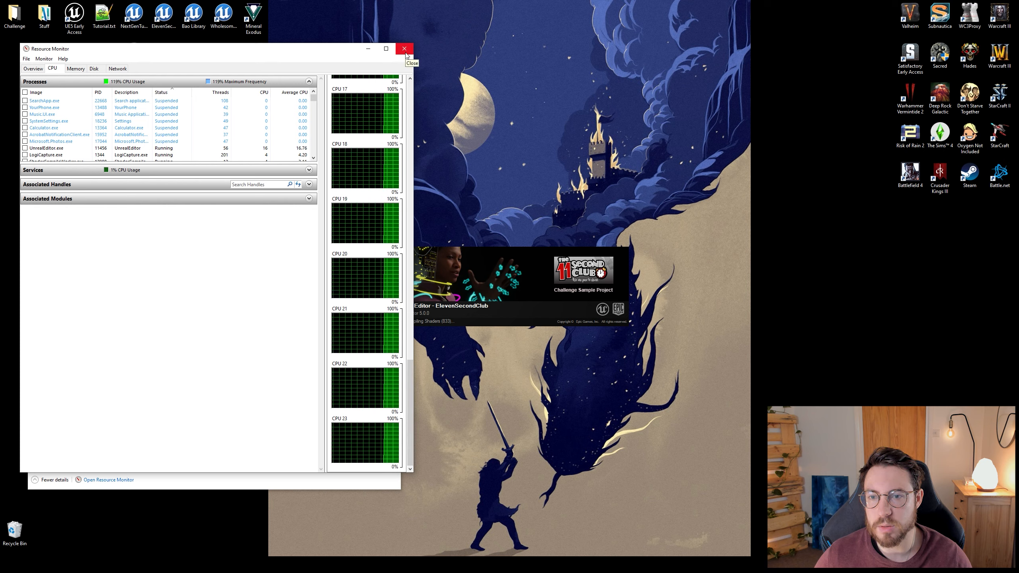
Step: Close Resource Monitor, and update the out-of-date project file in Unreal Editor
left_click_drag(411, 379, 437, 123)
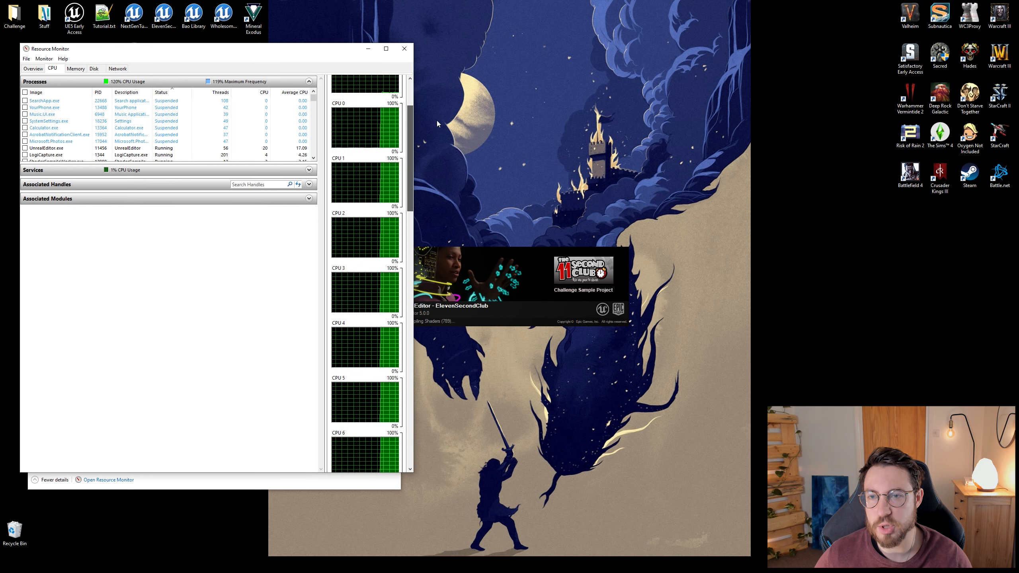
left_click(404, 49)
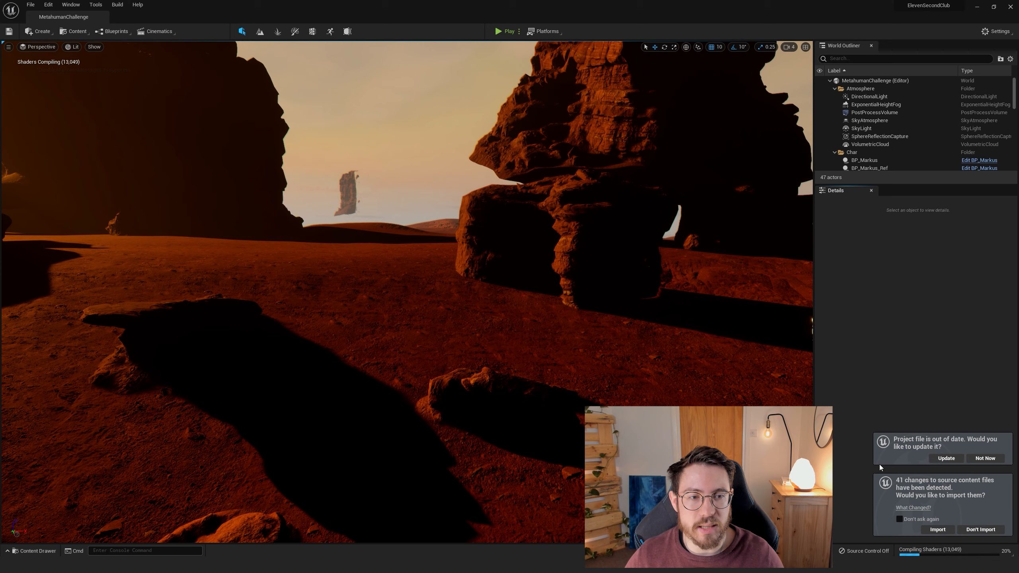
left_click(944, 458)
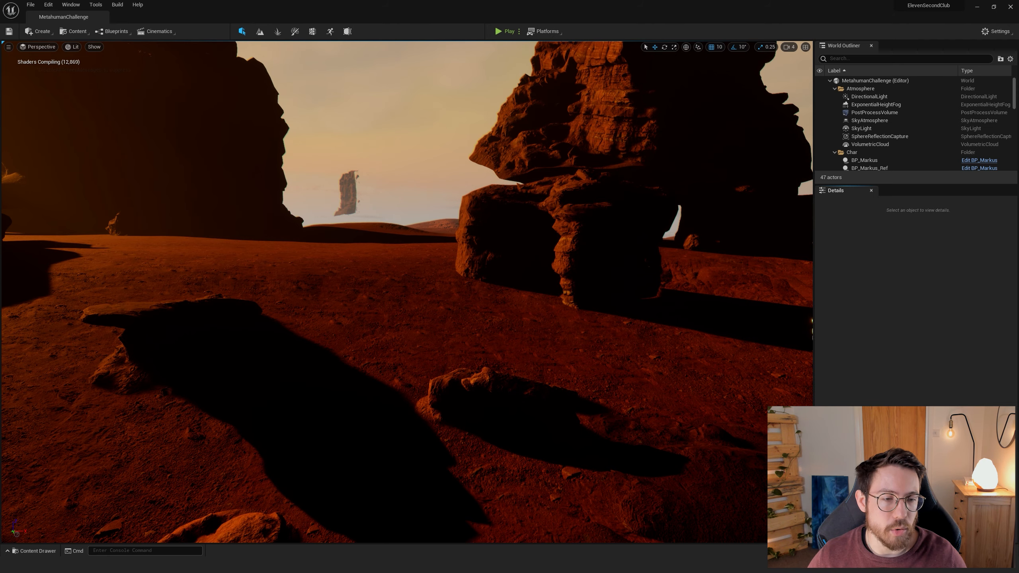
Step: Examine the canyon landscape and its sandstone rocks from several viewpoints
right_click_drag(407, 292, 474, 353)
key("a")
key("e")
key("d")
key("q")
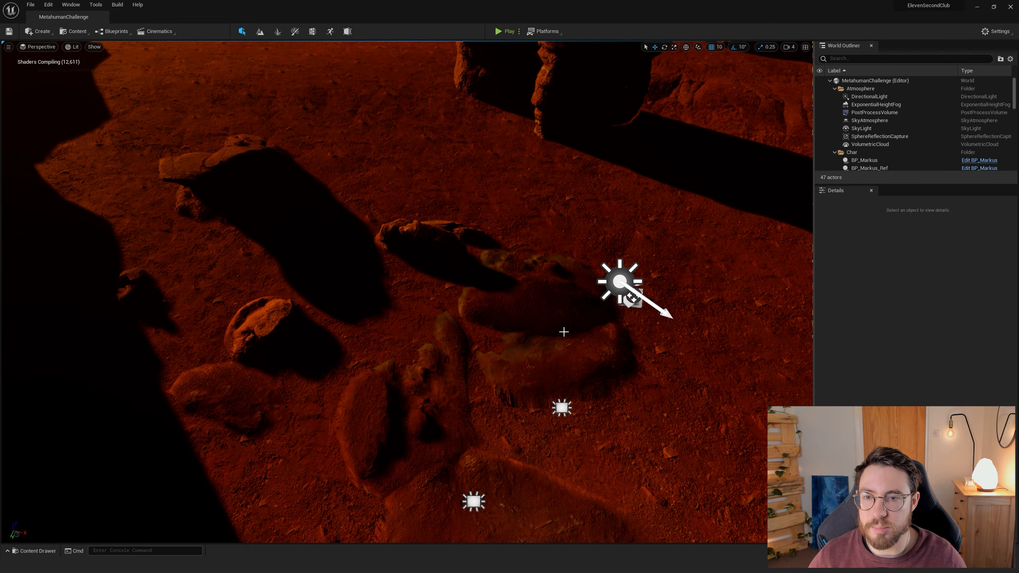
left_click(445, 259)
right_click_drag(485, 302, 522, 300)
key("w")
key("s")
key("q")
key("w")
key("e")
key("s")
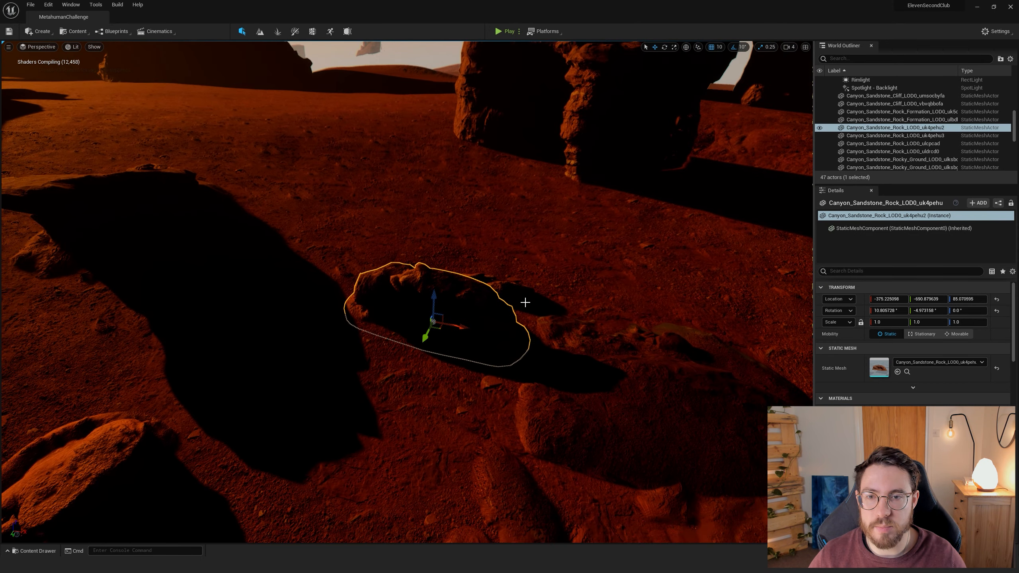
key("Escape")
right_click_drag(475, 236, 318, 187)
key("s")
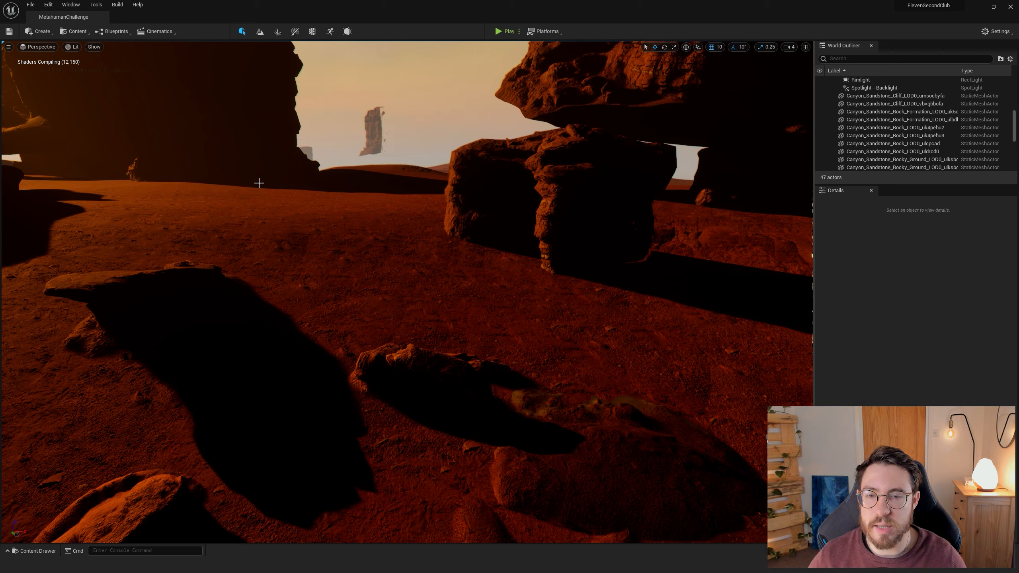
key("a")
right_click_drag(269, 239, 269, 240)
left_click(75, 33)
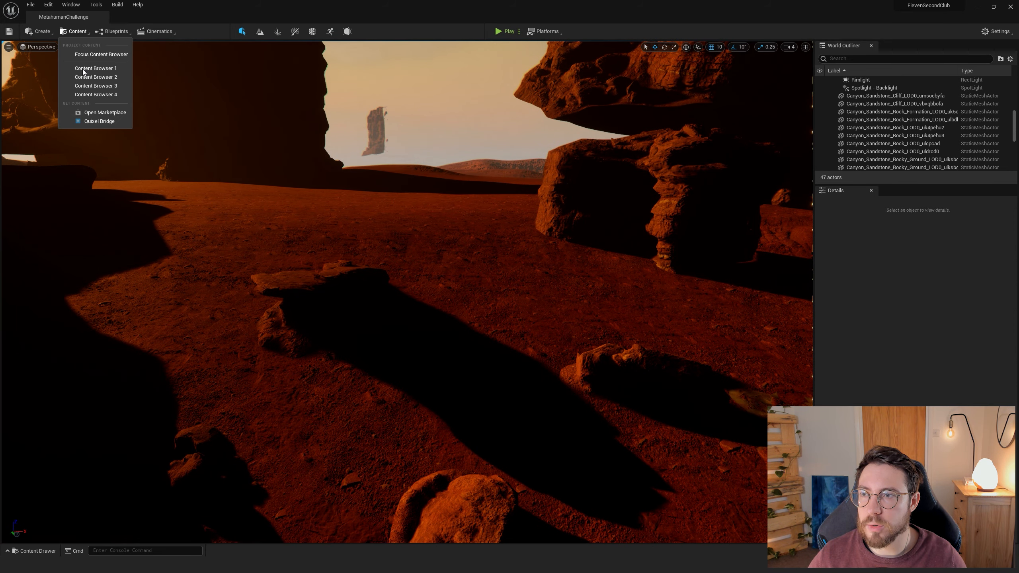
left_click(76, 33)
left_click(76, 34)
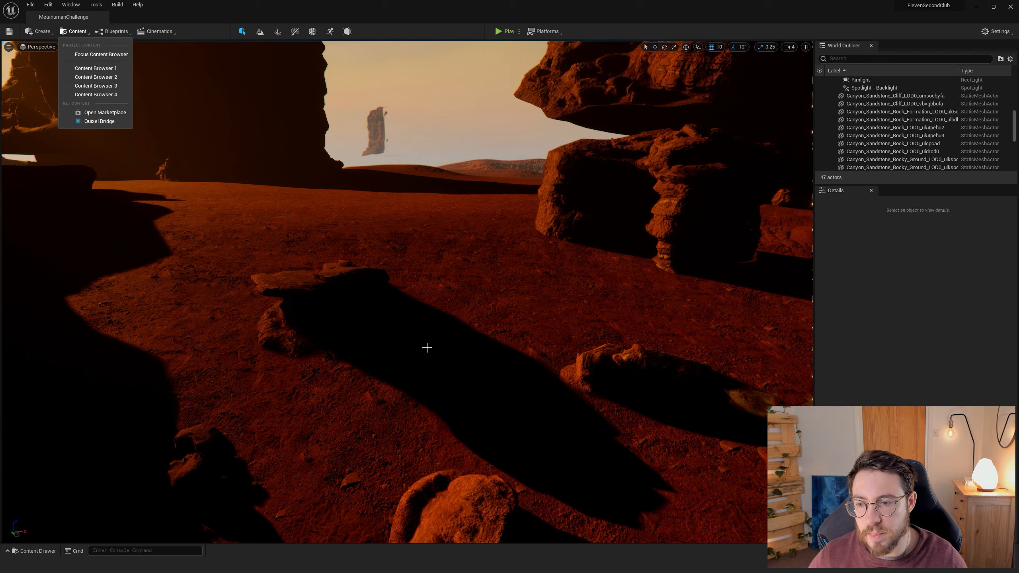
left_click(99, 122)
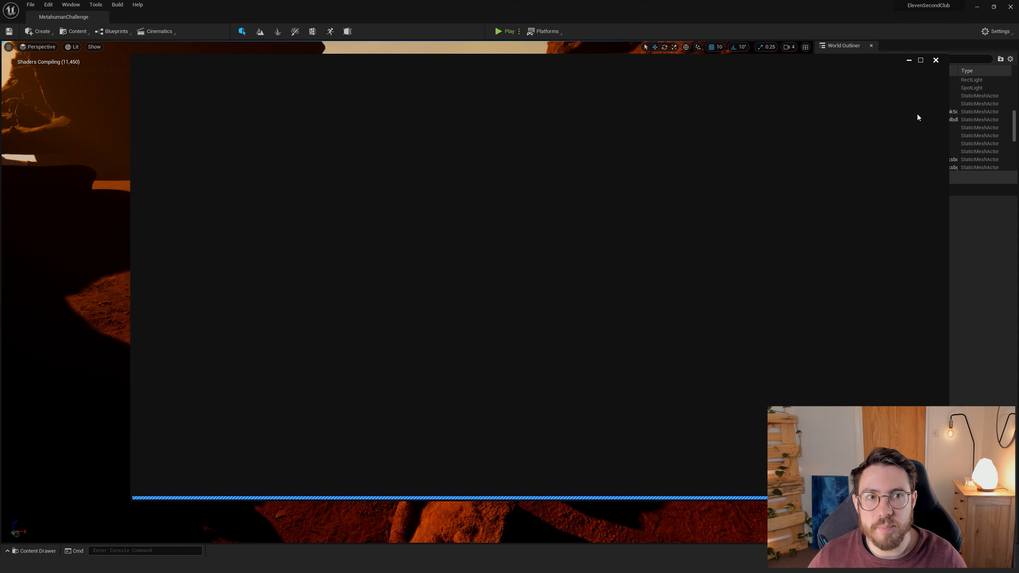
left_click(444, 77)
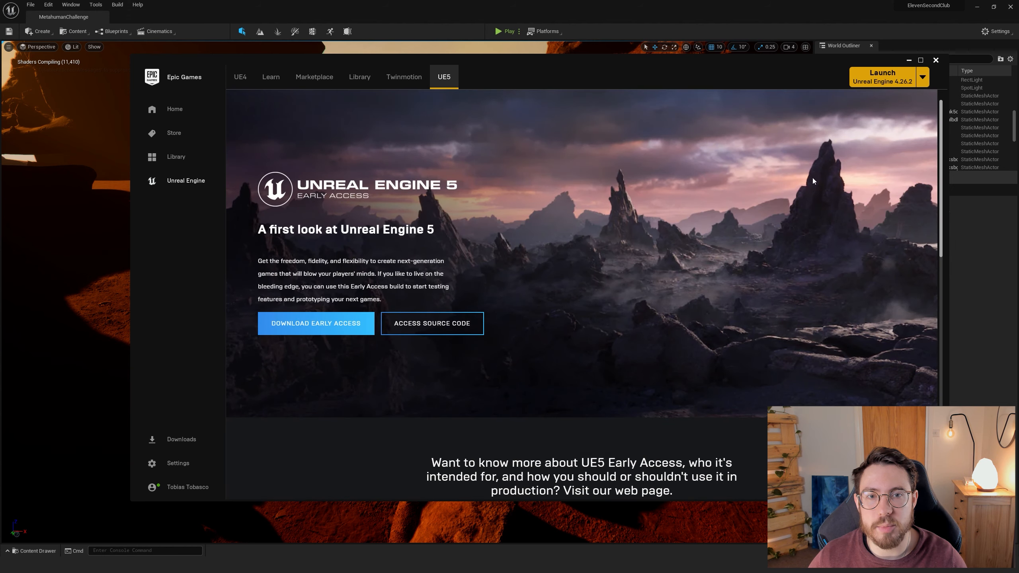
scroll(673, 236, "down", 1)
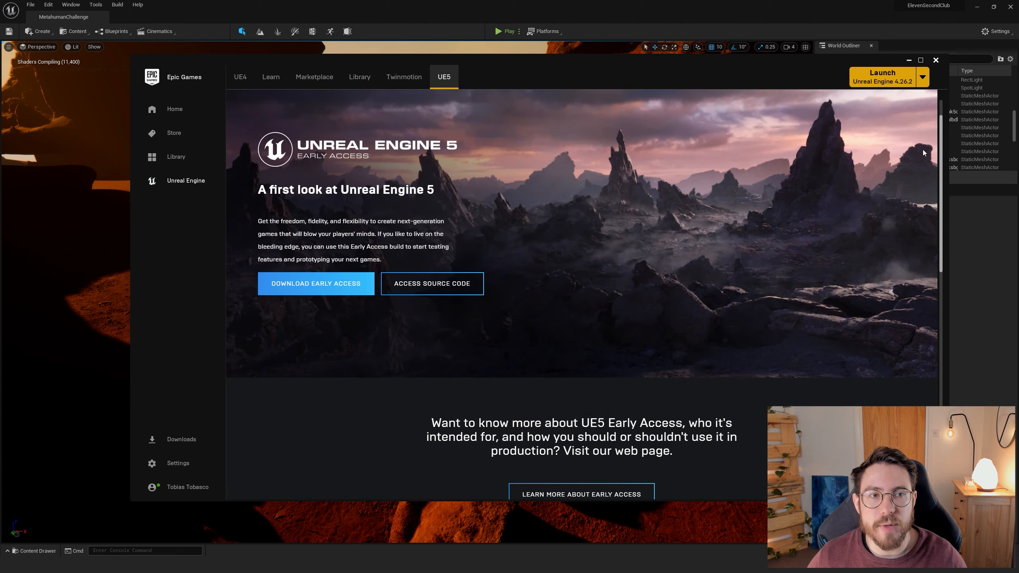
left_click(909, 60)
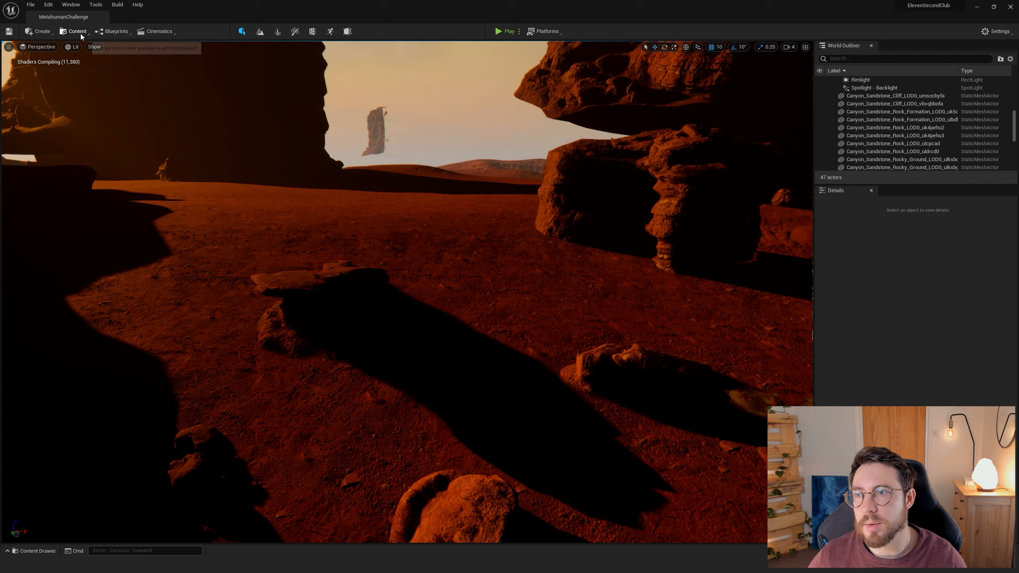
Step: Open Quixel Bridge and move its window away from the middle of the scene
left_click(80, 33)
left_click(89, 123)
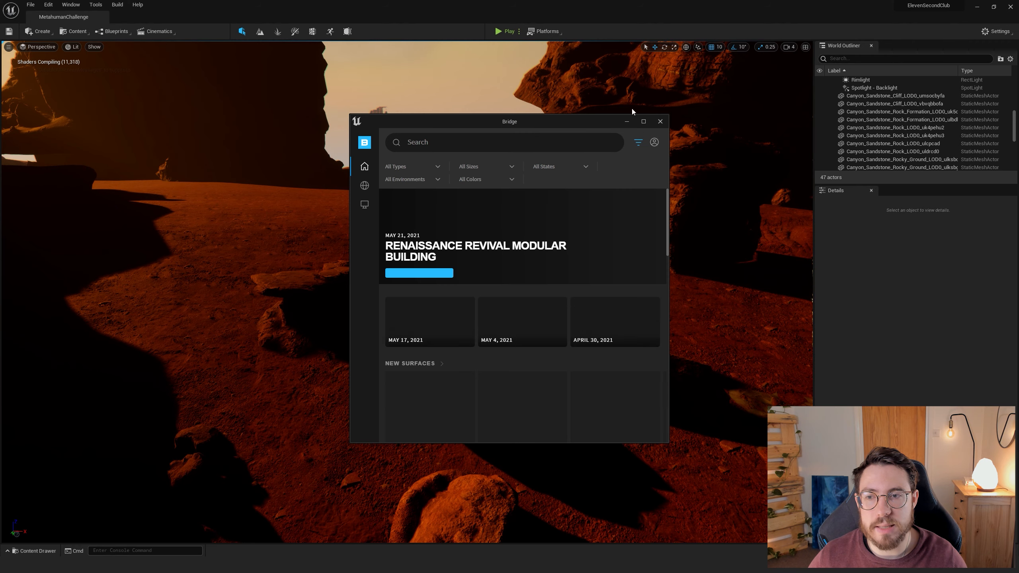
left_click_drag(505, 120, 182, 92)
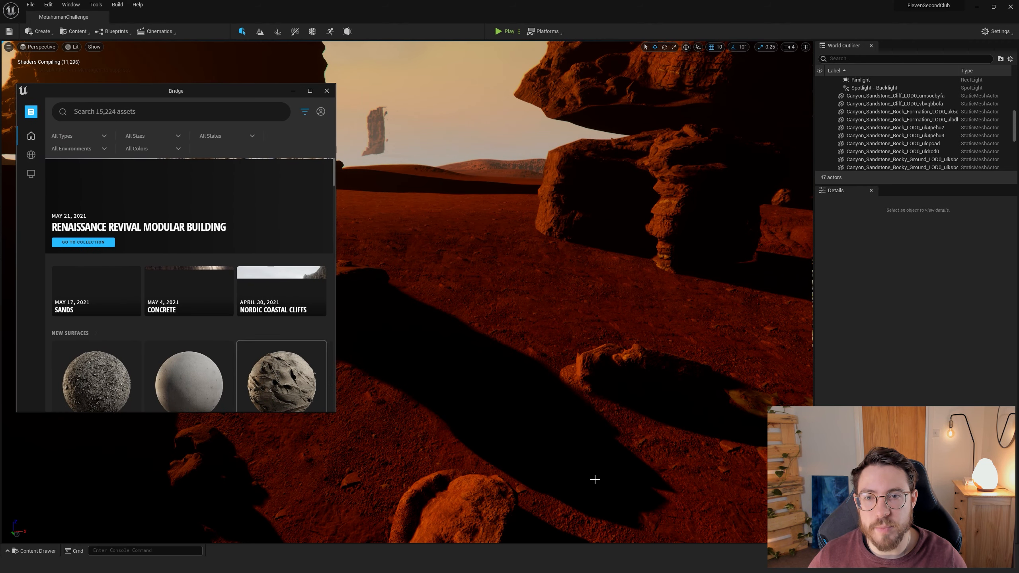
scroll(334, 170, "down", 4)
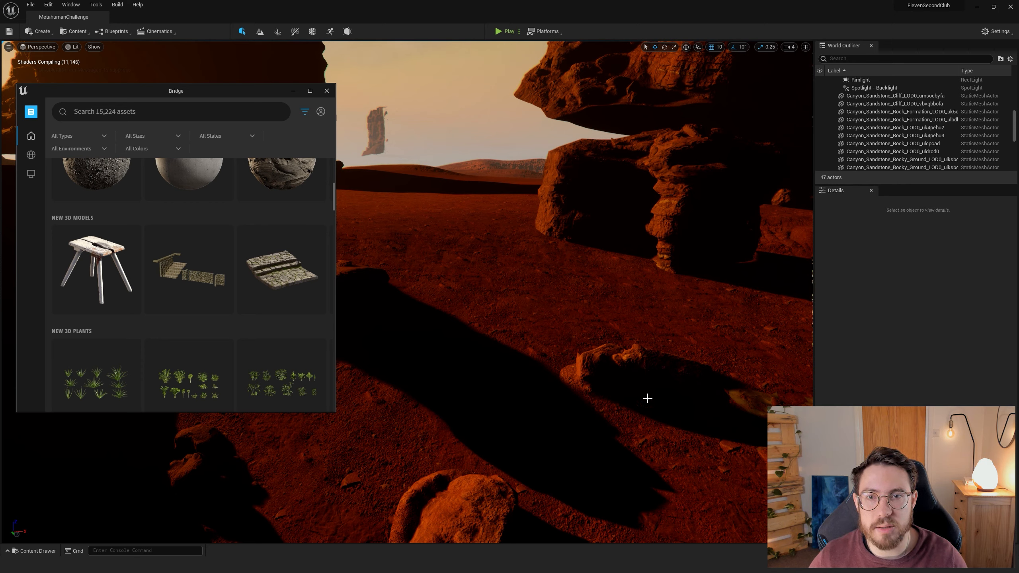
Step: Examine the foreground sandstone rock up close and clear its selection
left_click(490, 489)
left_click(487, 474)
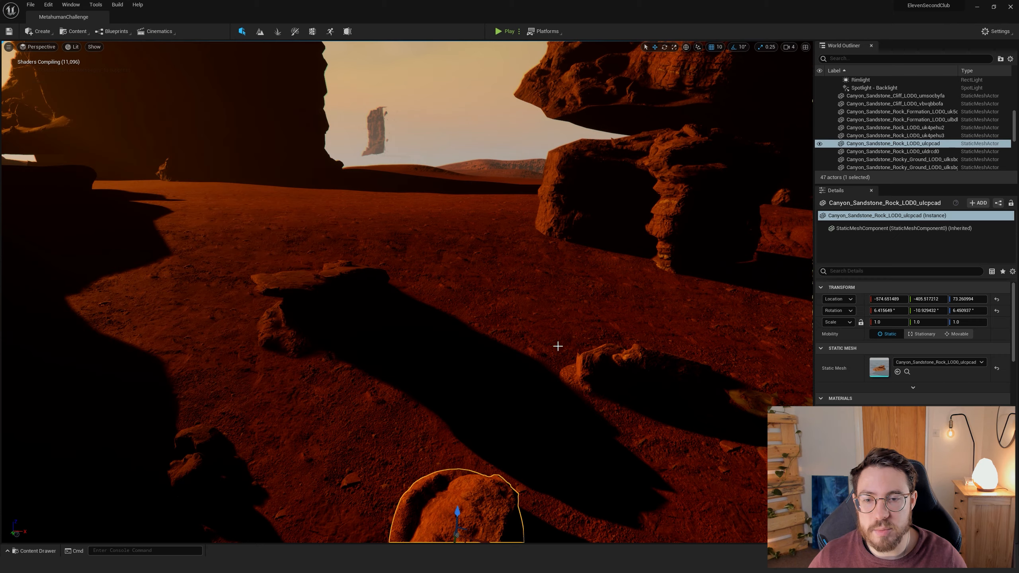
key("f")
key("w")
right_click_drag(488, 474, 512, 409)
key("w")
key("s")
key("Escape")
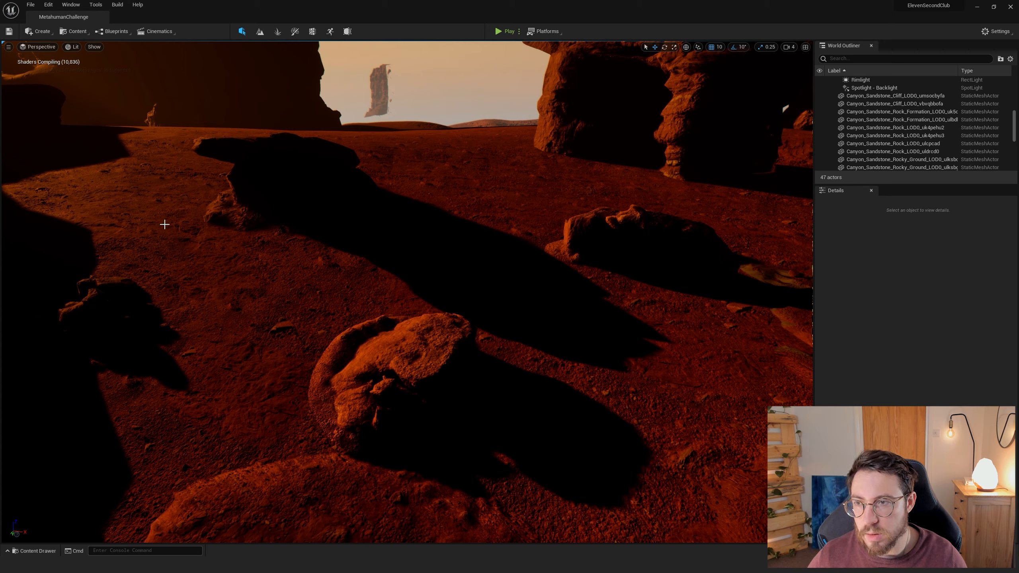
Step: Bring Quixel Bridge back up and browse the Canyons Of Utah collection under Environment, Natural
left_click(73, 31)
left_click(80, 118)
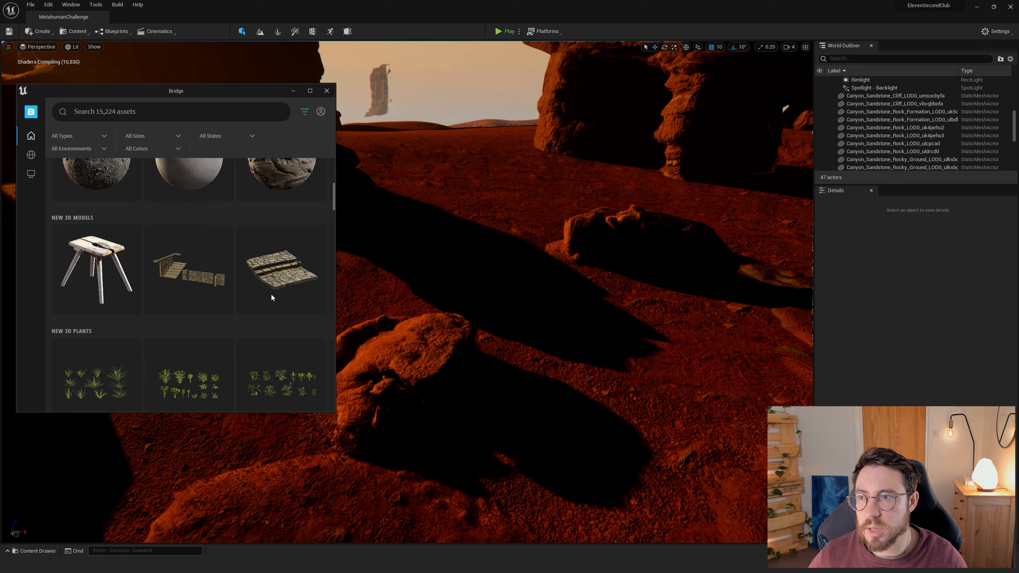
mouse_move(32, 137)
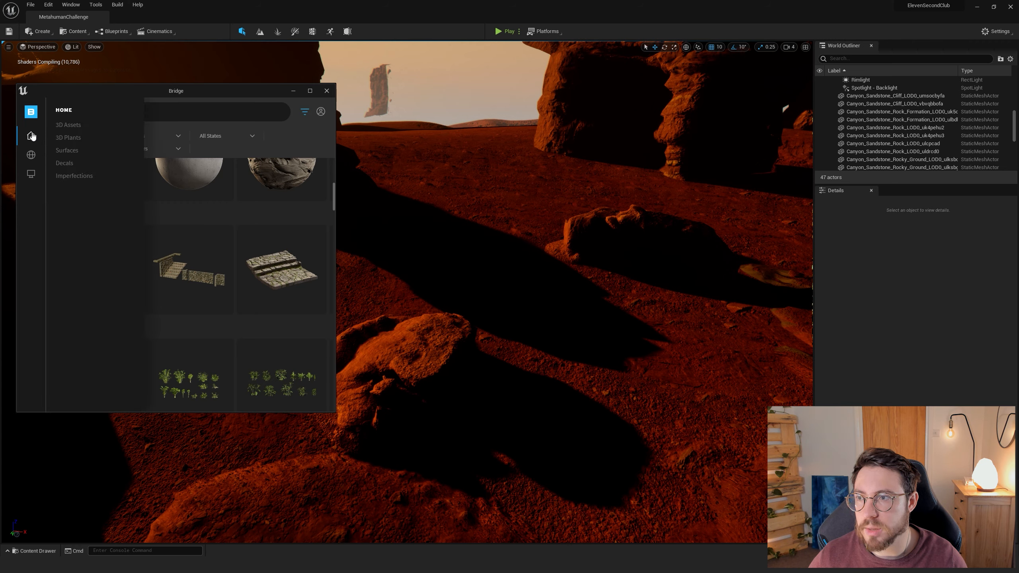
left_click(68, 125)
scroll(334, 180, "down", 2)
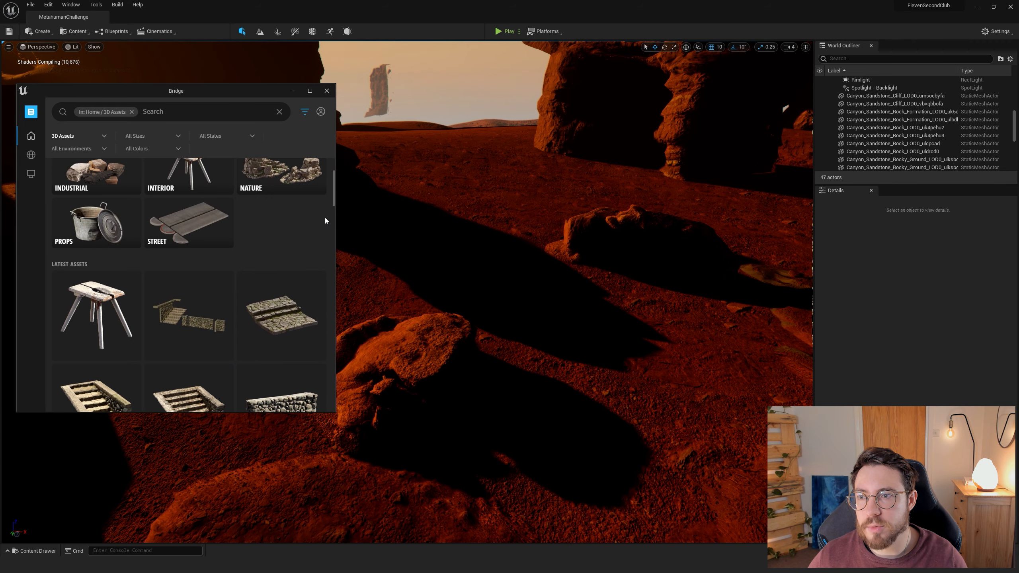
scroll(331, 231, "down", 6)
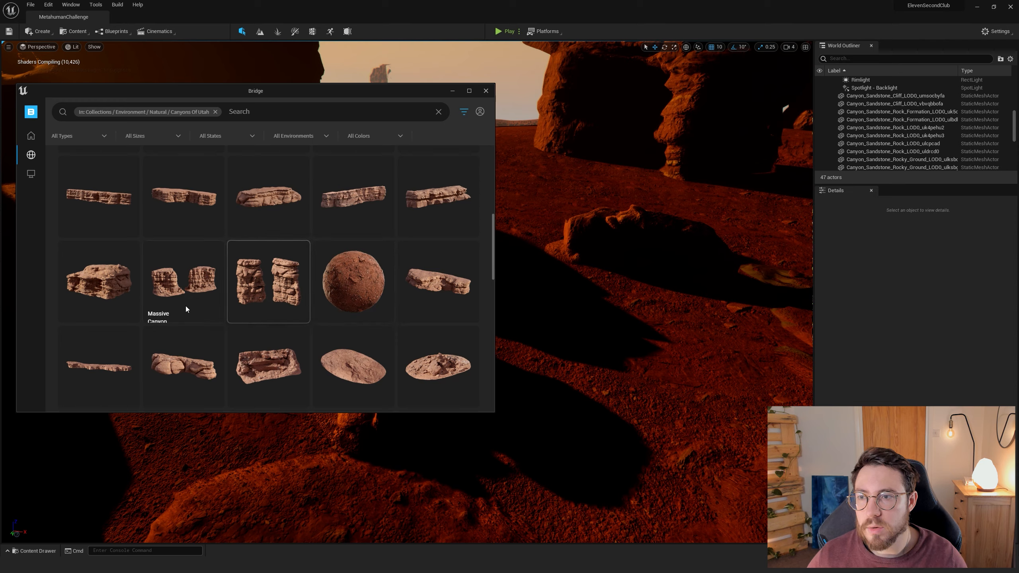
scroll(337, 295, "down", 6)
scroll(369, 299, "up", 3)
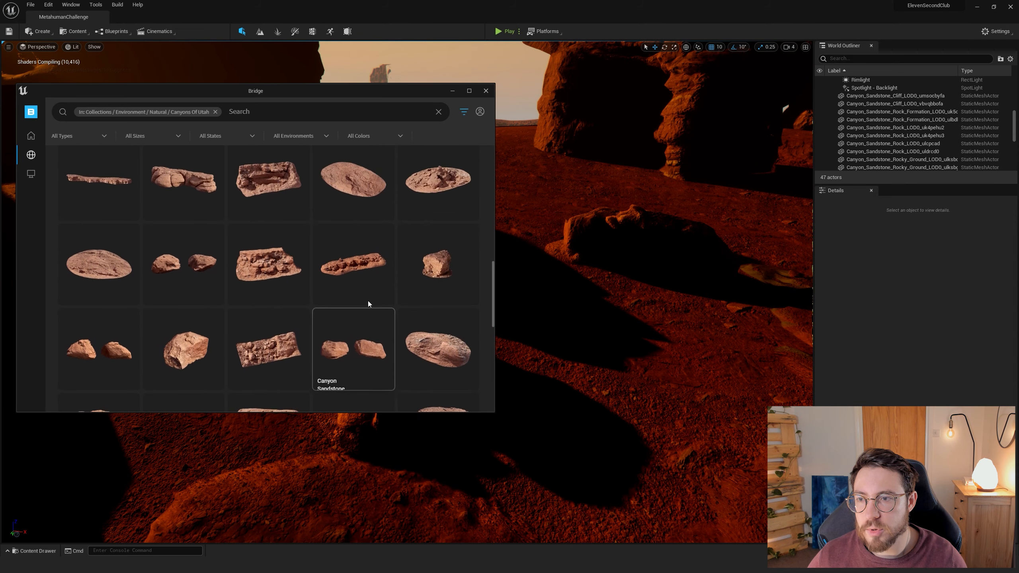
Step: Choose the Canyon Sandstone Rock Formation asset at Nanite quality and sign in to Bridge
left_click(439, 241)
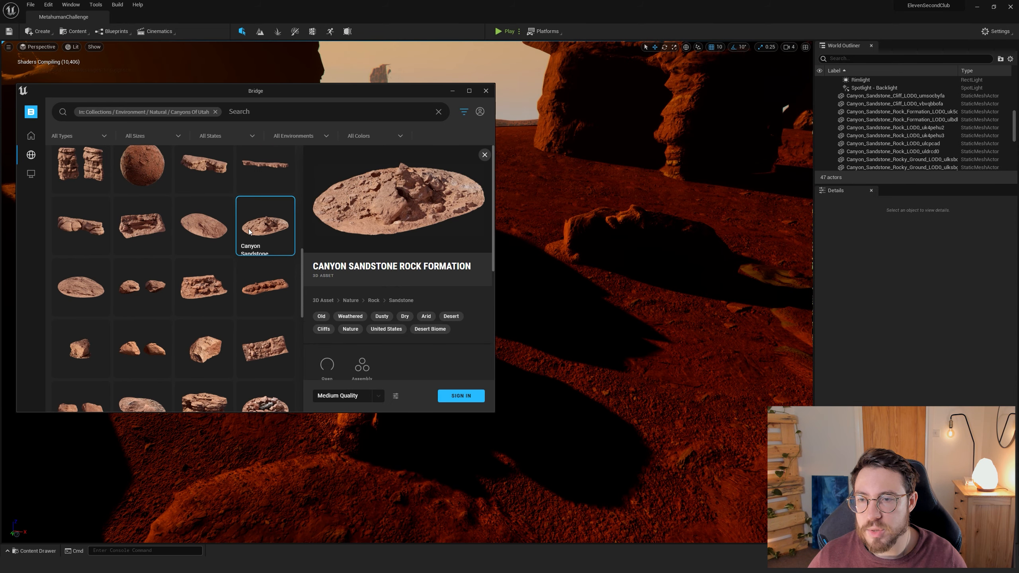
left_click(378, 396)
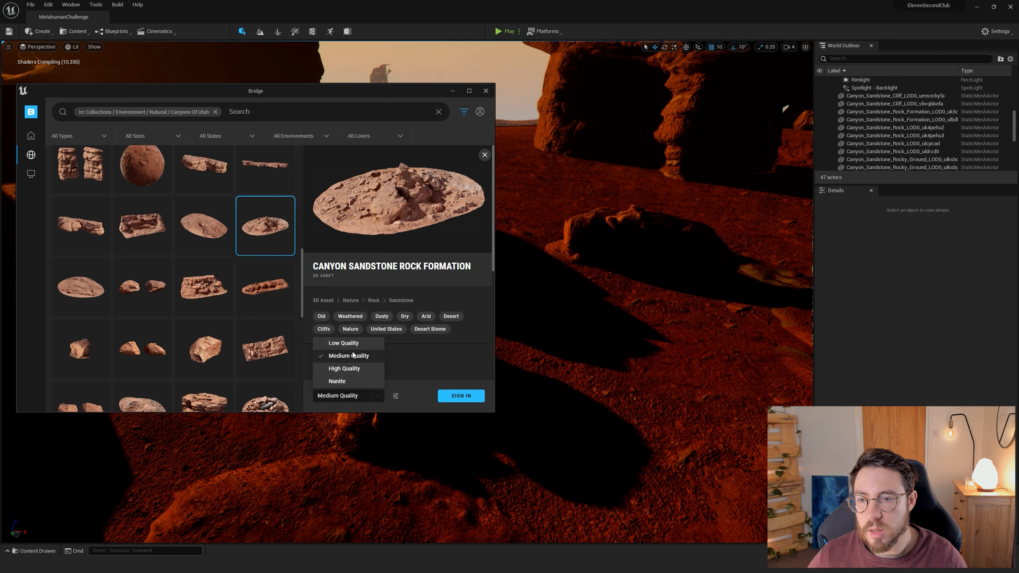
left_click(337, 382)
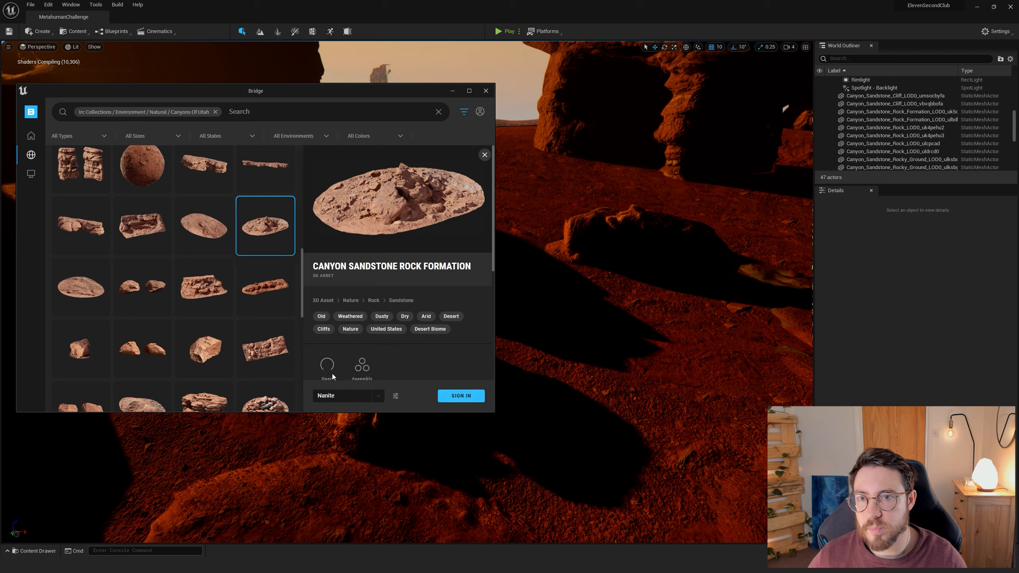
left_click(461, 396)
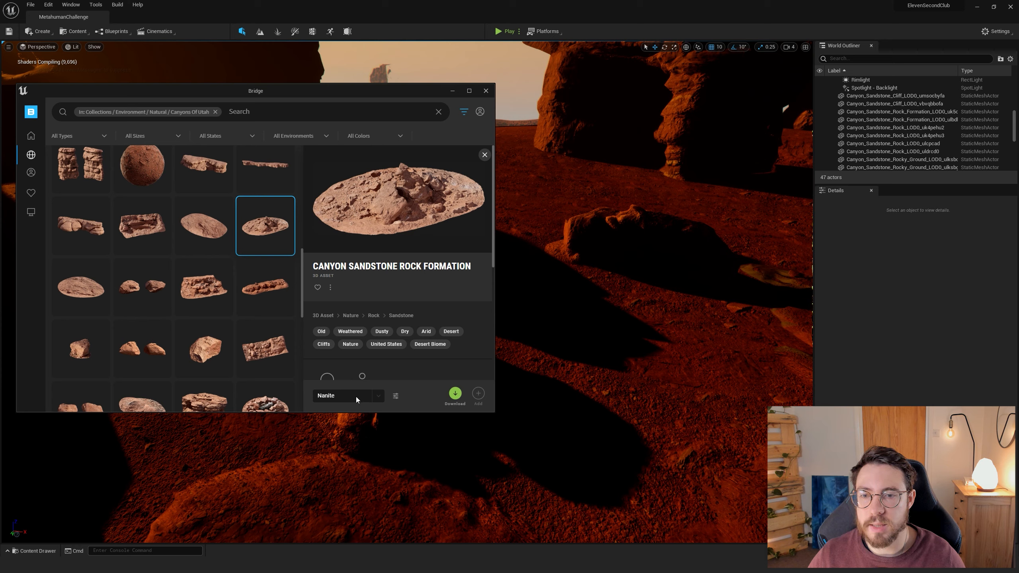
Step: Add the Canyon Sandstone Rock Formation from Bridge to the level and minimise Bridge
left_click_drag(266, 227, 618, 283)
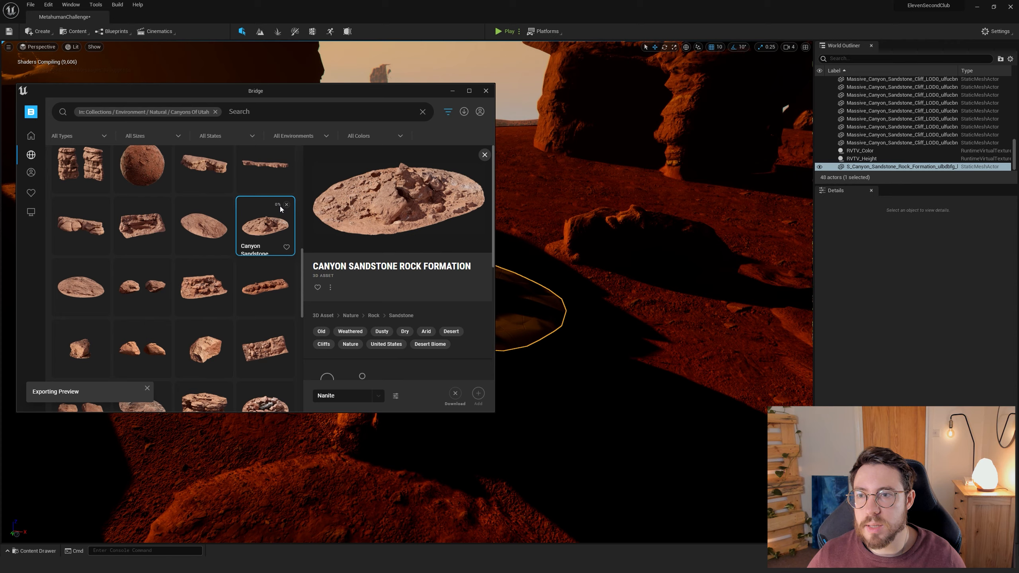
left_click(453, 91)
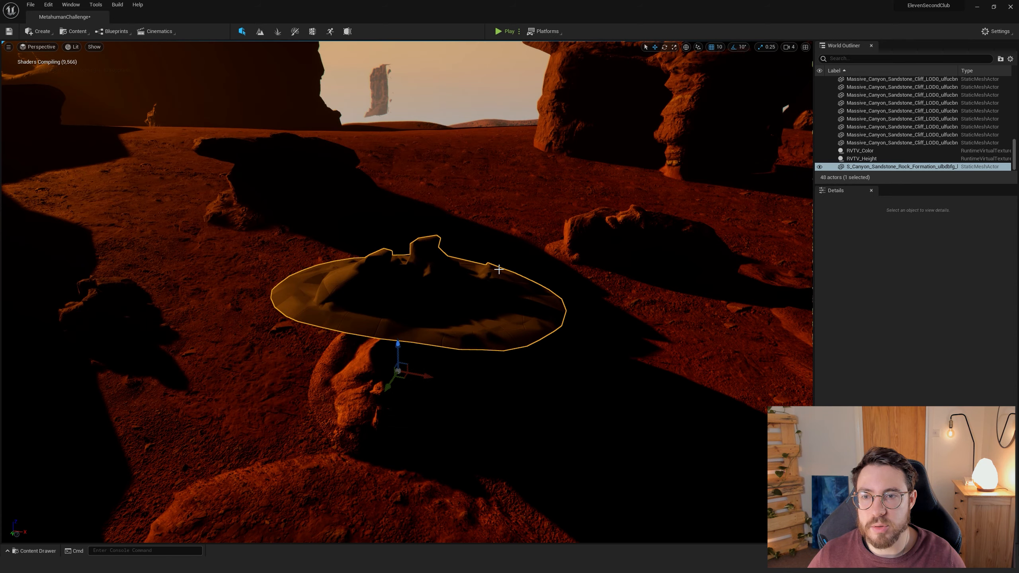
Step: Move the new rock formation onto the open ground behind the foreground rock and sink its base into the terrain
right_click_drag(499, 270, 540, 316)
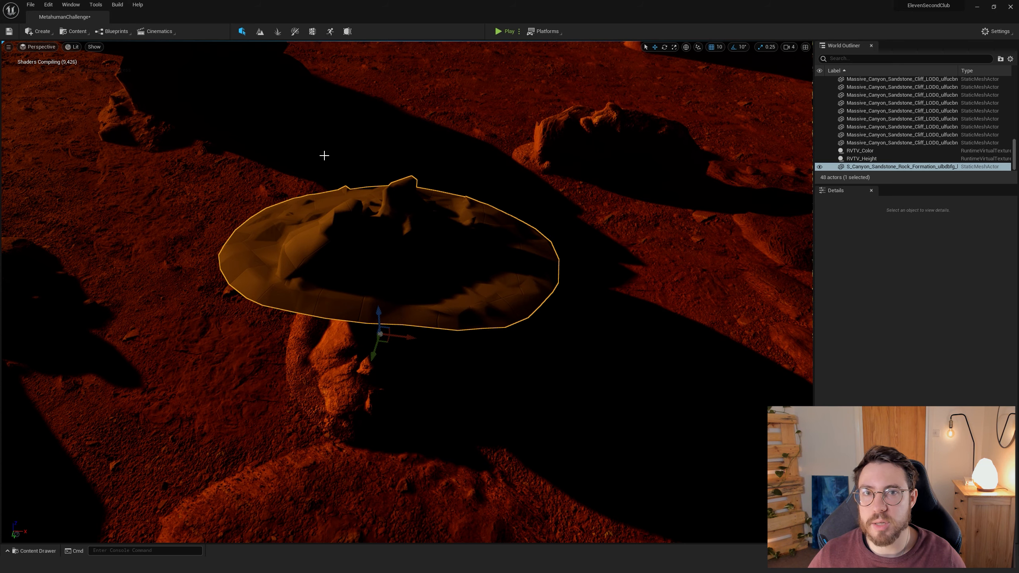
right_click_drag(465, 239, 481, 295)
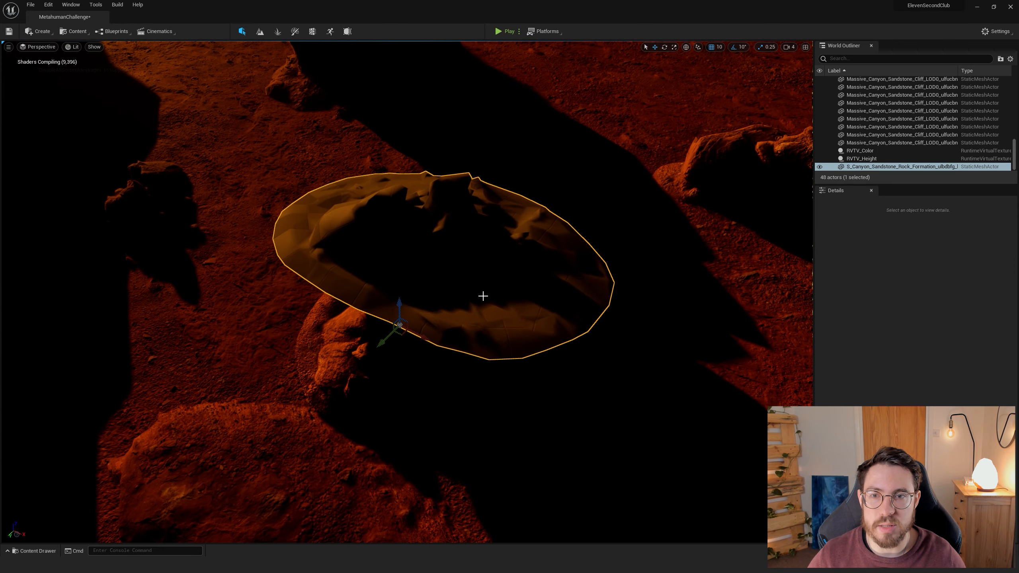
left_click_drag(402, 329, 301, 160)
right_click_drag(461, 235, 361, 205)
key("w")
left_click_drag(358, 193, 375, 290)
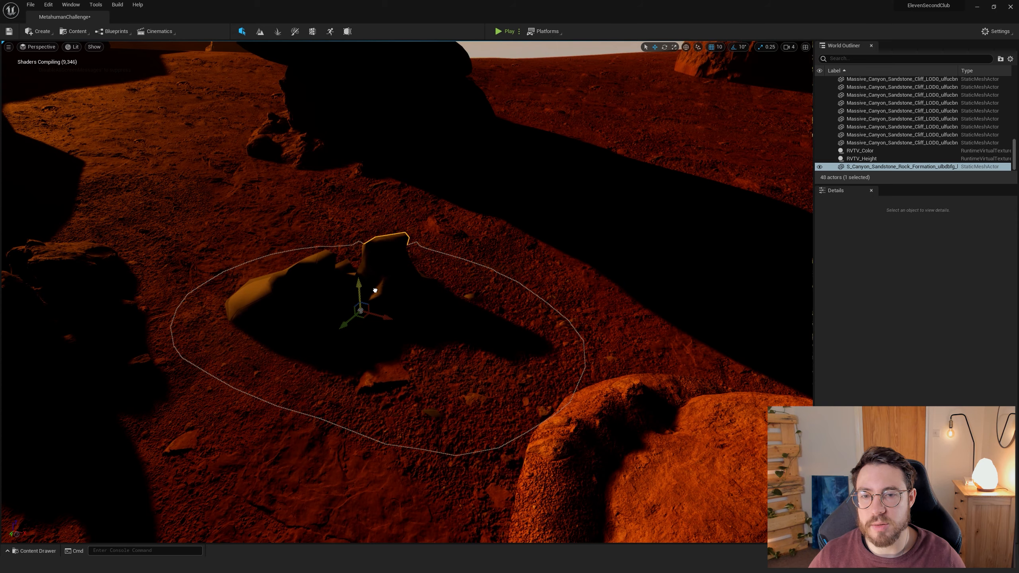
mouse_move(495, 335)
right_mouse_down()
mouse_move(553, 317)
mouse_move(506, 321)
mouse_move(478, 339)
right_mouse_up()
key("s")
key("Escape")
key("s")
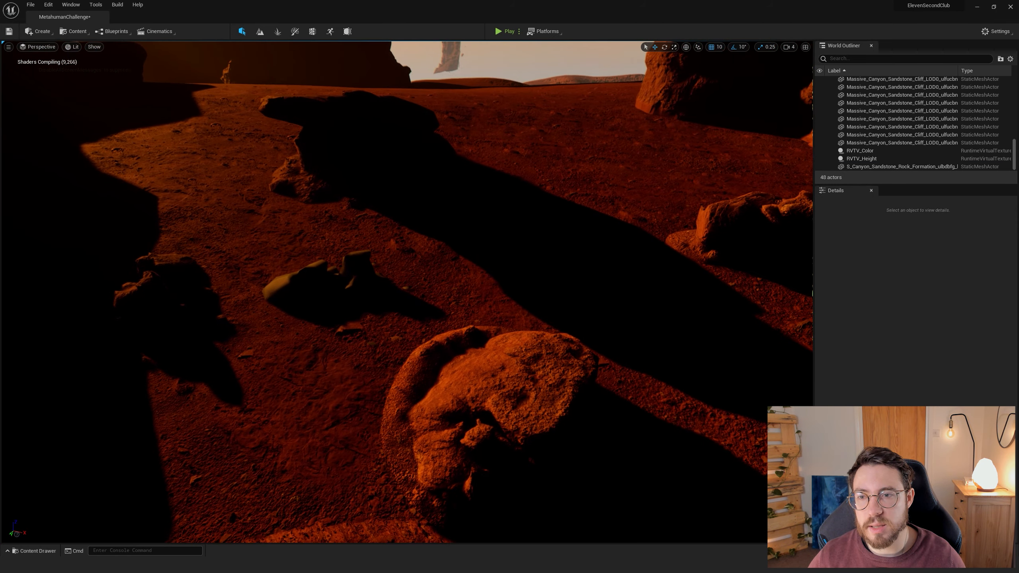
Step: Open the foreground sandstone rock's material instance in a maximised editor and inspect its Texture Maps and VT_Blending parameters
left_click(894, 166)
double_click(879, 415)
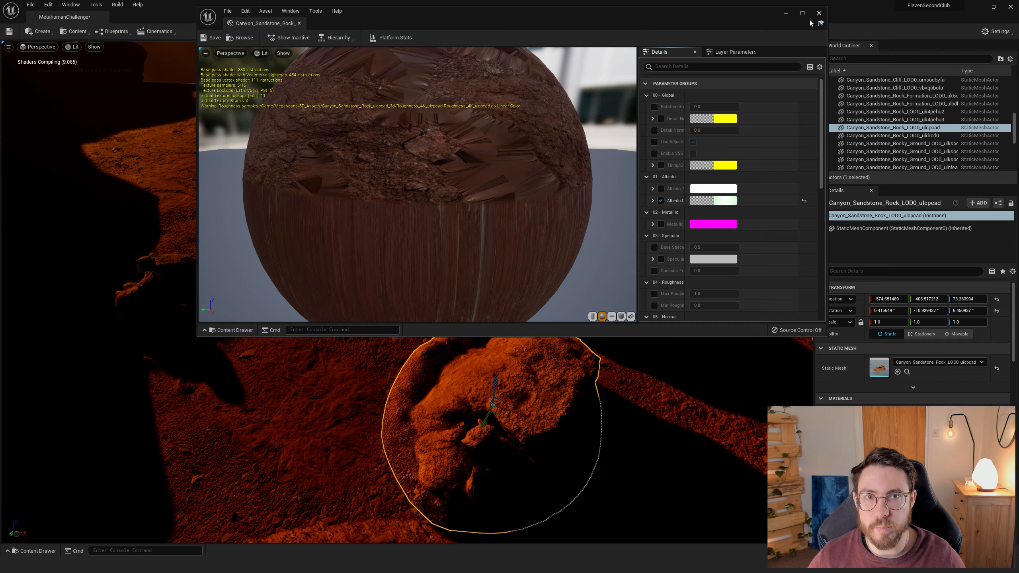
double_click(807, 17)
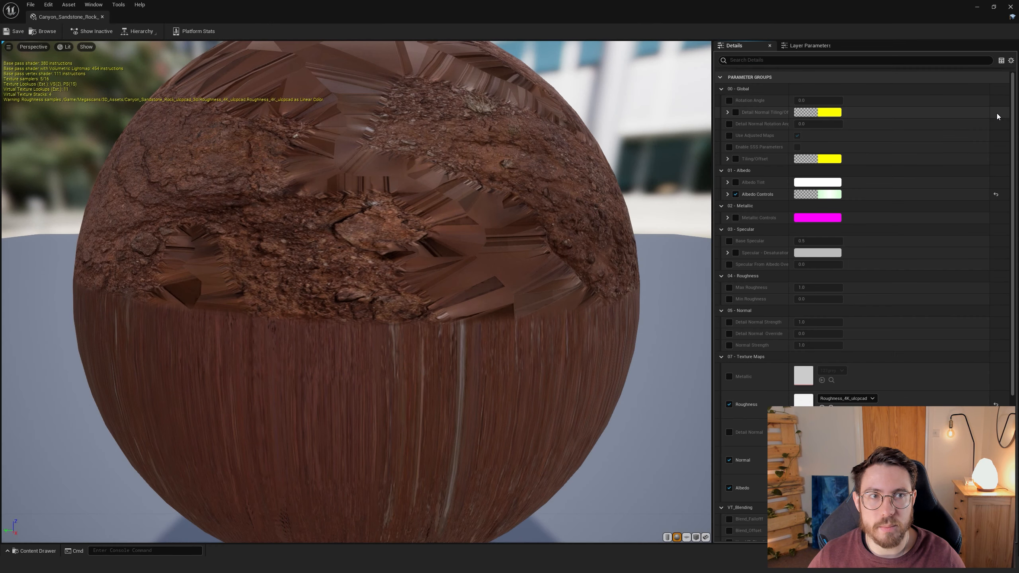
scroll(862, 280, "down", 10)
double_click(803, 451)
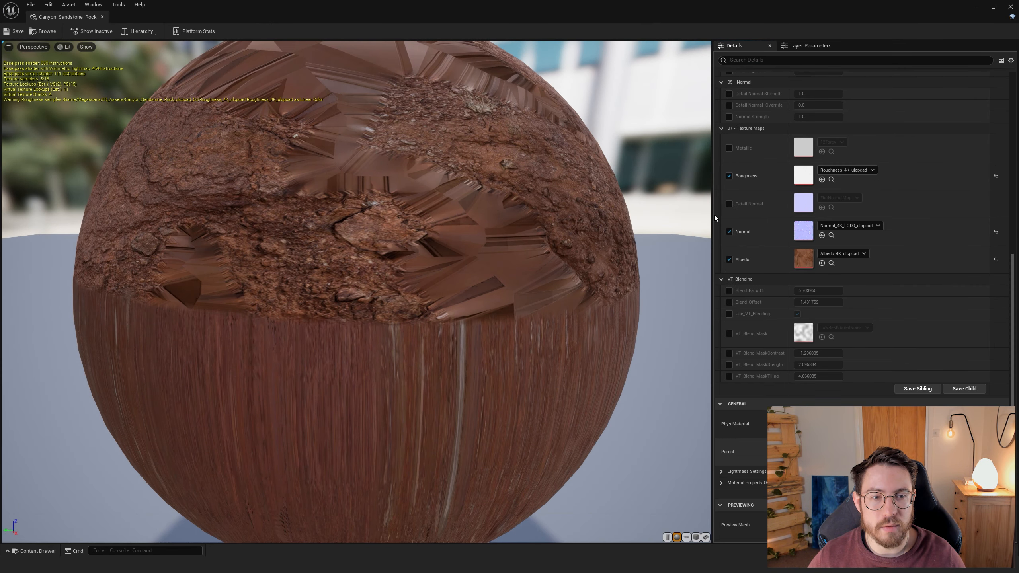
Step: Search the MS_DefaultMaterial parent material's details for "tes", close the material editors and deselect the foreground rock
left_click(105, 315)
type("tes")
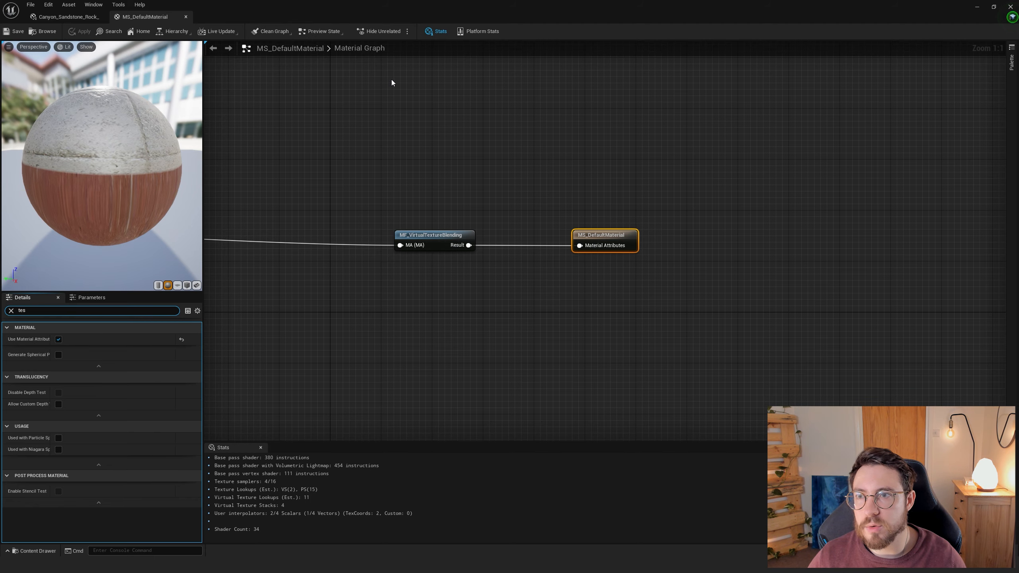
left_click(186, 17)
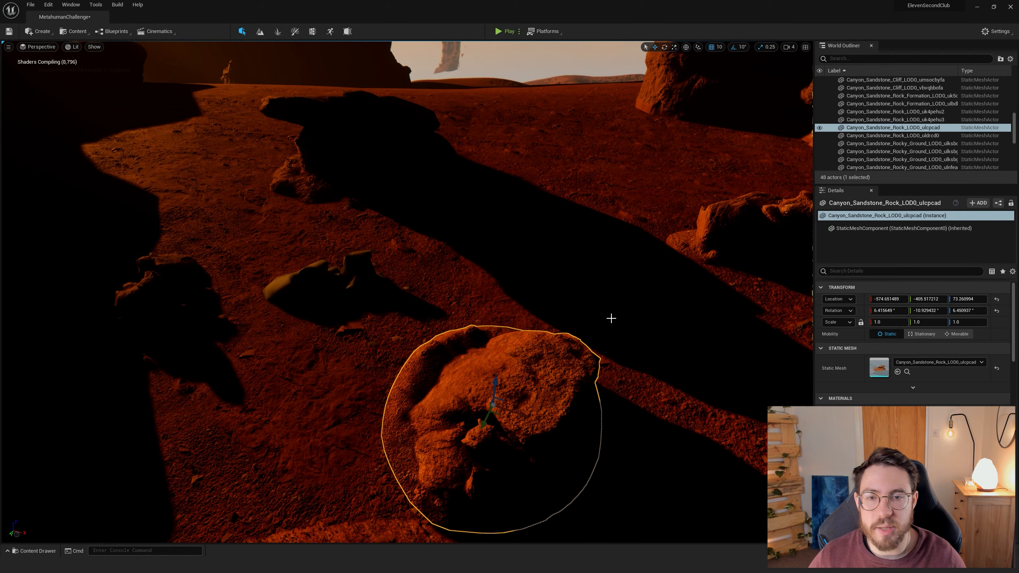
key("Escape")
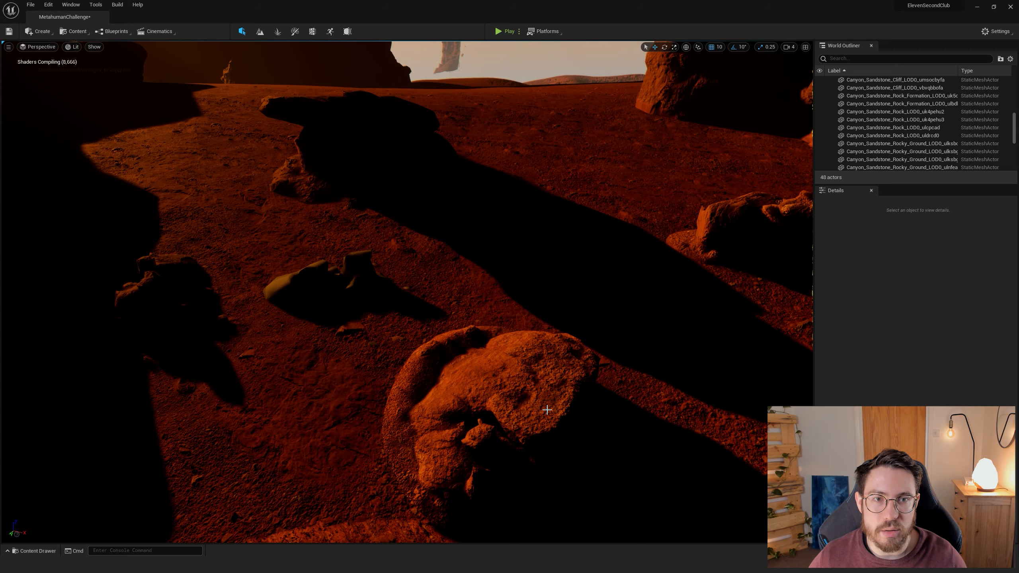
Step: Select the new rock formation in the level, check its Nanite download progress in Bridge and minimise Bridge
right_click_drag(547, 410, 547, 396)
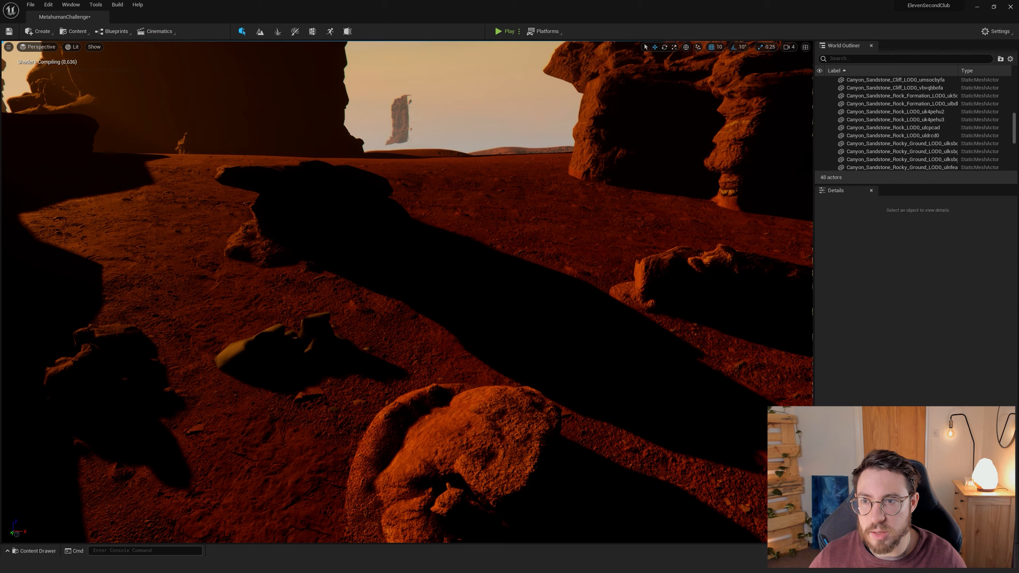
key("s")
key("a")
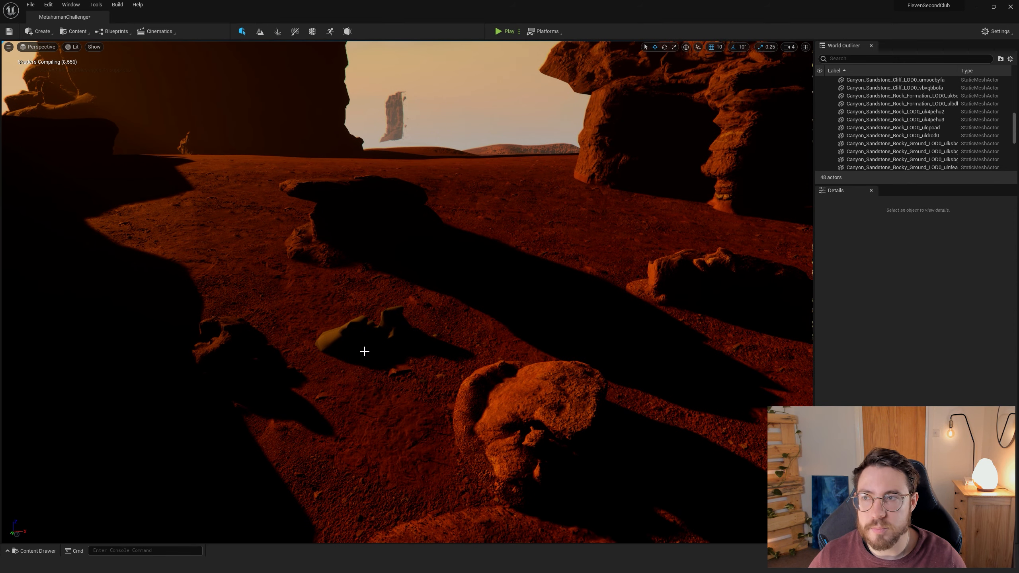
left_click(352, 336)
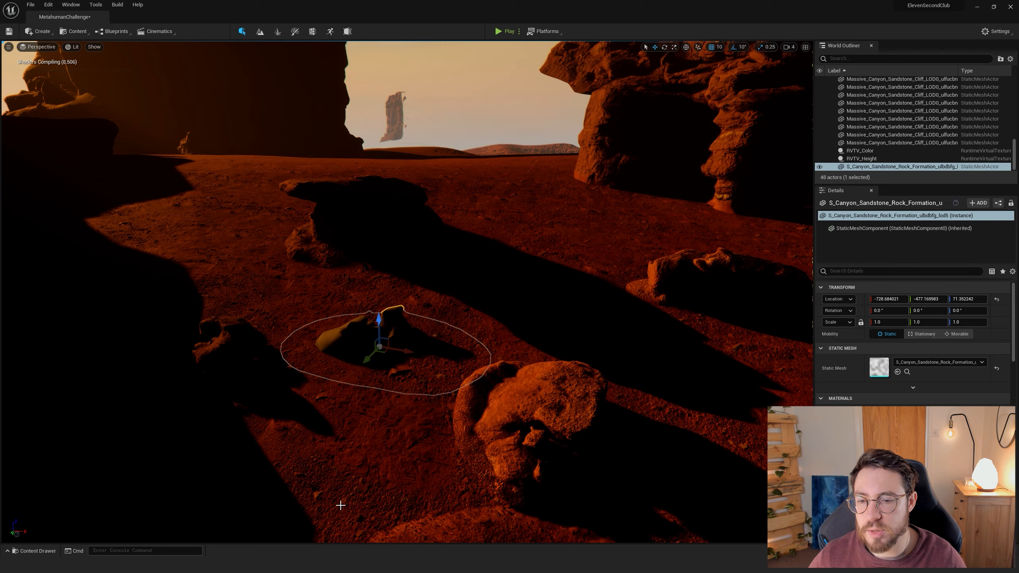
mouse_move(440, 565)
left_click(489, 540)
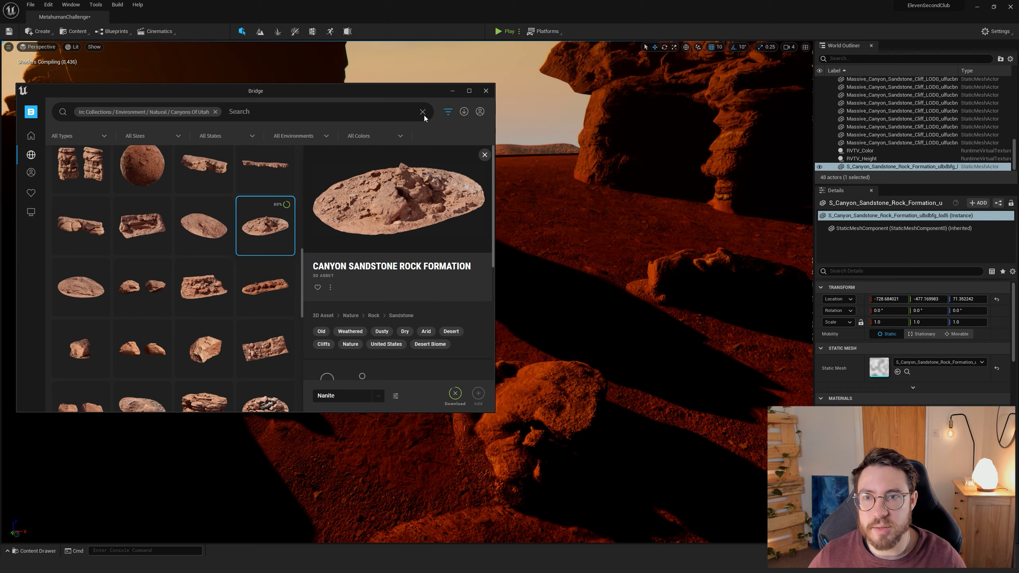
left_click(452, 91)
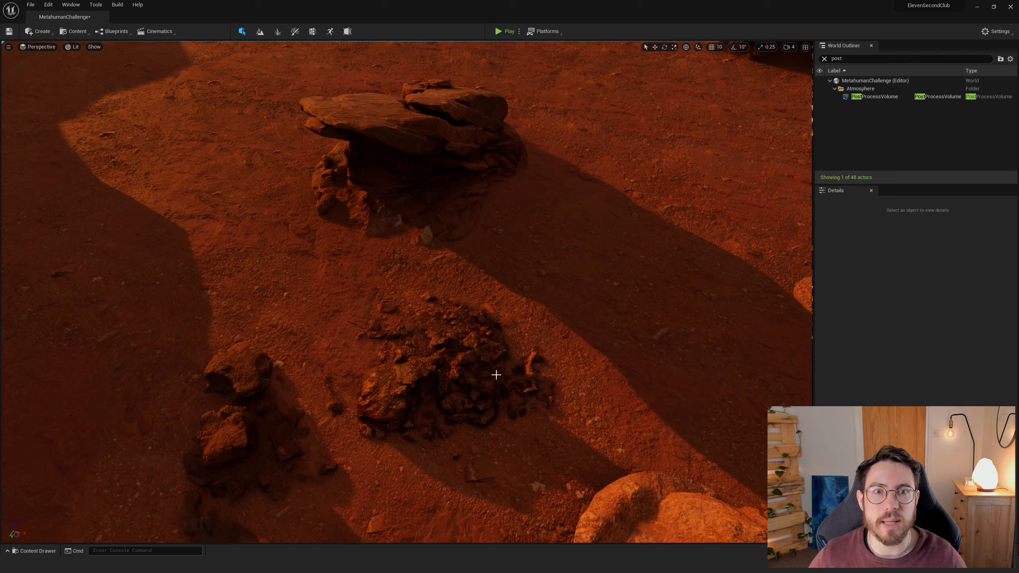
Step: Raise the new Canyon Sandstone Rock Formation slightly out of the terrain and deselect it
left_click(468, 382)
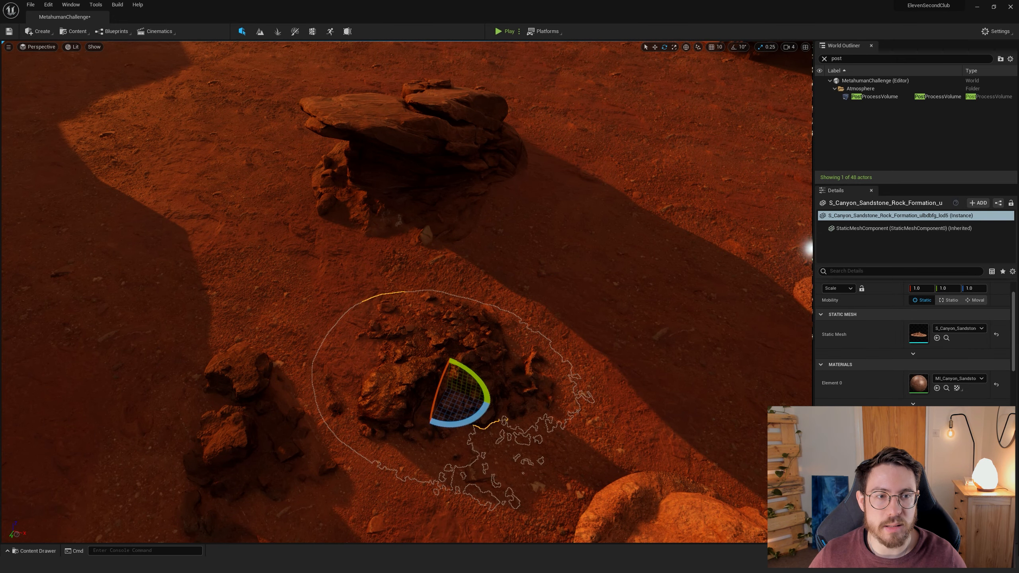
key("q")
right_click_drag(499, 398, 499, 362)
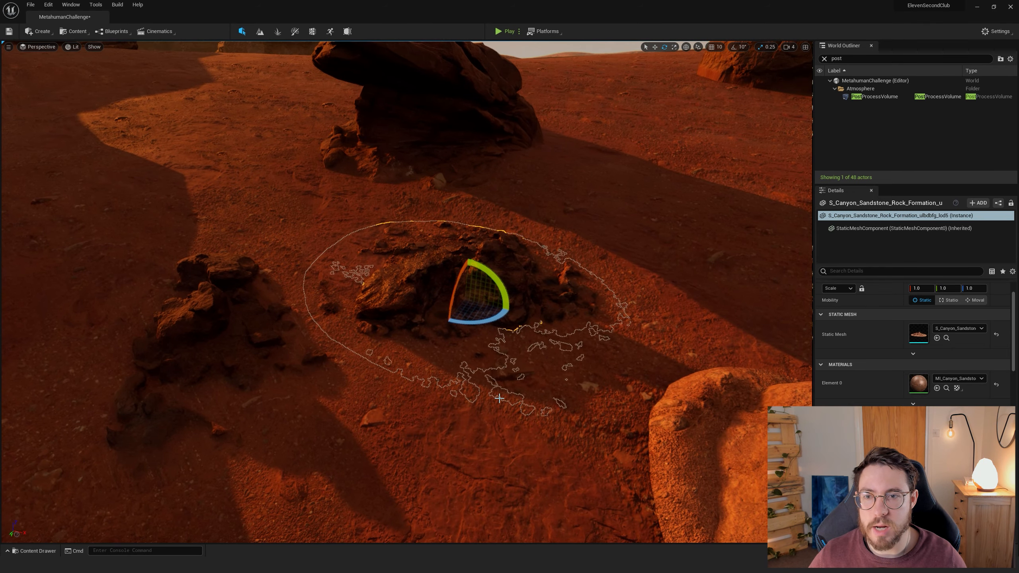
key("w")
left_click_drag(465, 295, 465, 267)
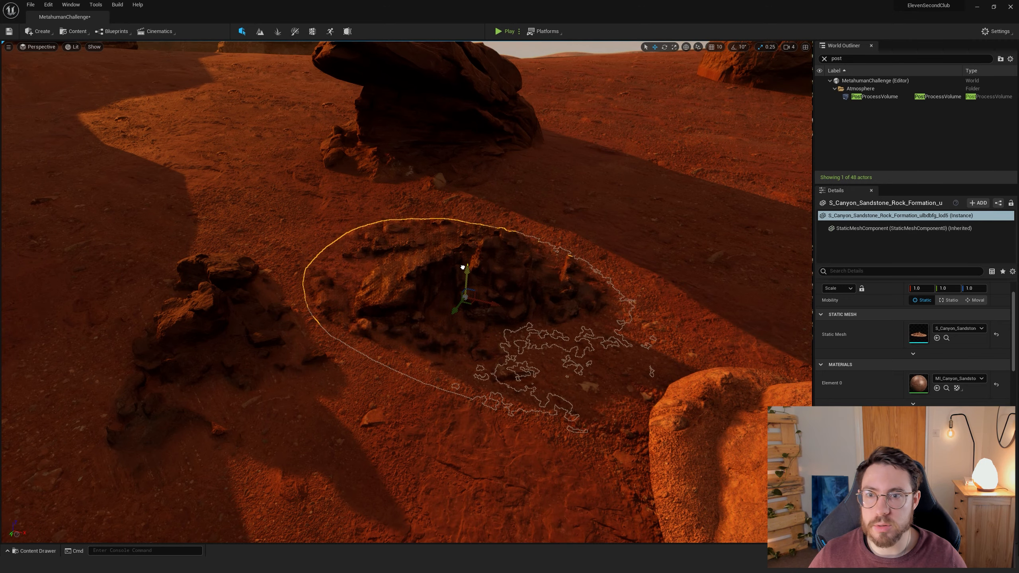
key("Escape")
Step: Examine the rock formation up close and show the level in Wireframe view mode
right_click_drag(507, 263, 581, 261)
key("w")
right_click_drag(518, 341, 518, 332)
key("d")
key("s")
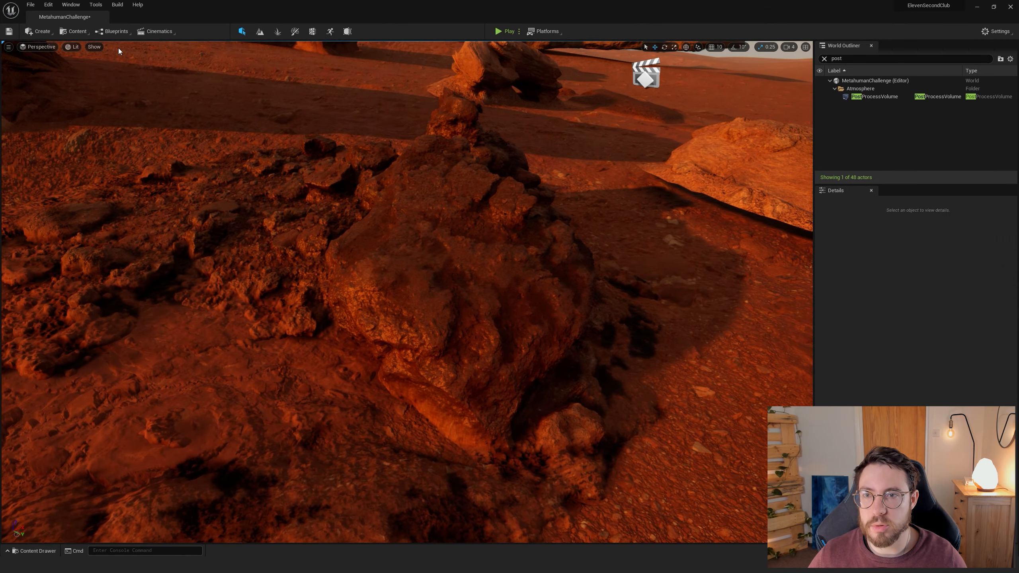
left_click(74, 47)
left_click(106, 97)
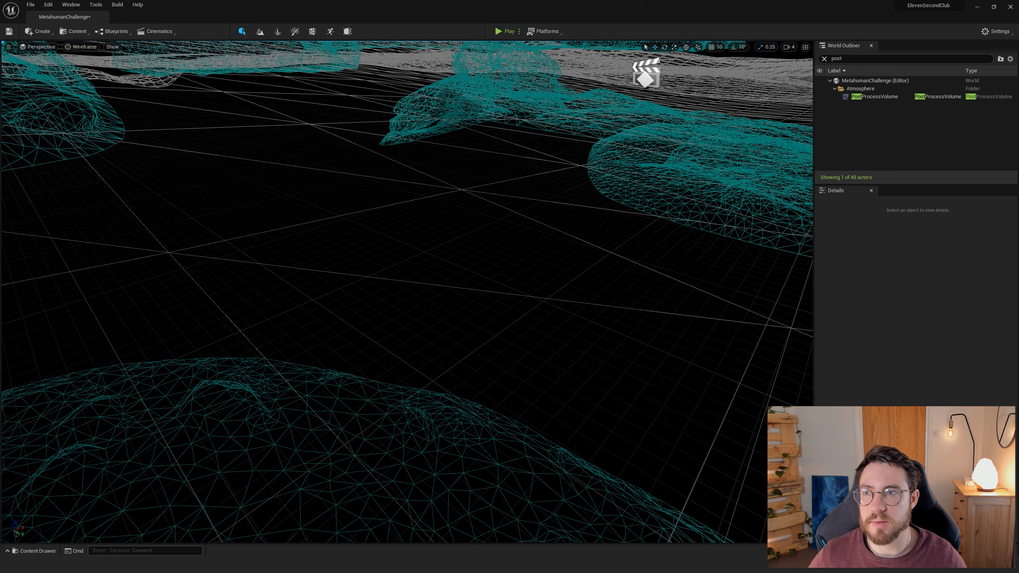
Step: Inspect the rock formation's geometry in the Nanite Triangles visualization and return the viewport to Lit
left_click(82, 47)
mouse_move(135, 182)
left_click(181, 211)
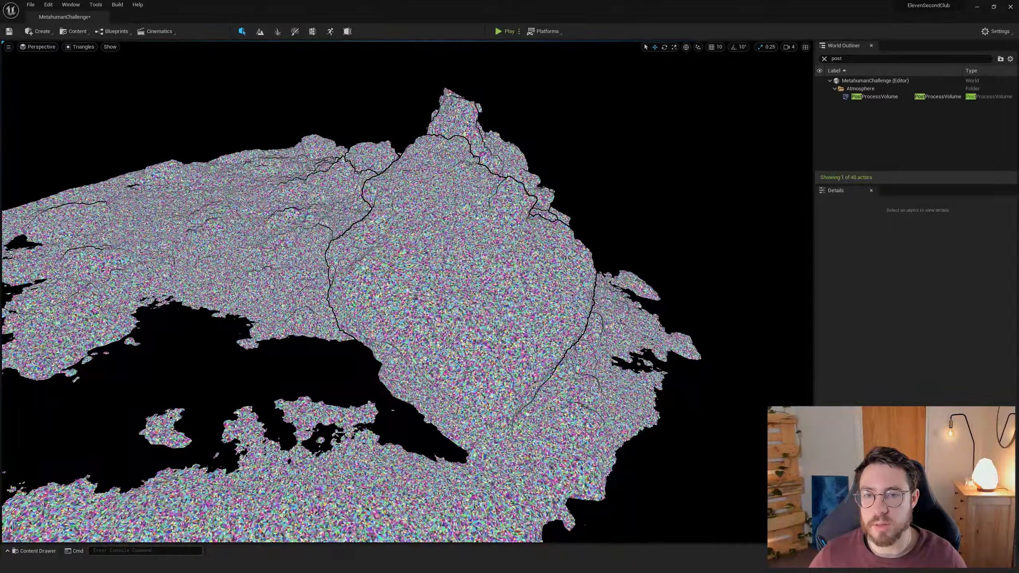
left_click(82, 47)
left_click(81, 66)
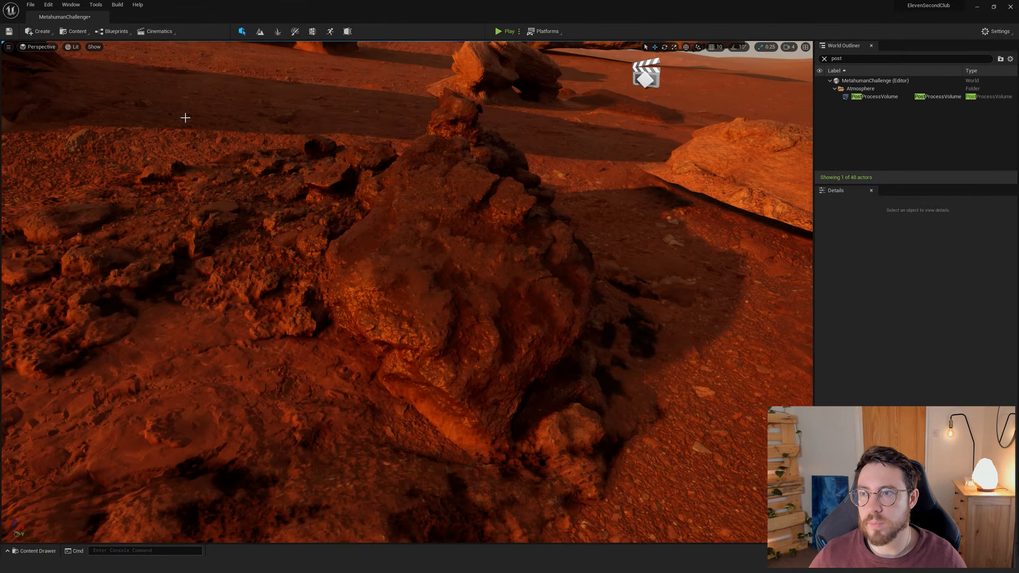
Step: Open the rock formation's static mesh in its editor, examine the mesh from several angles and close the editor
right_click_drag(509, 281, 446, 288)
left_click(509, 281)
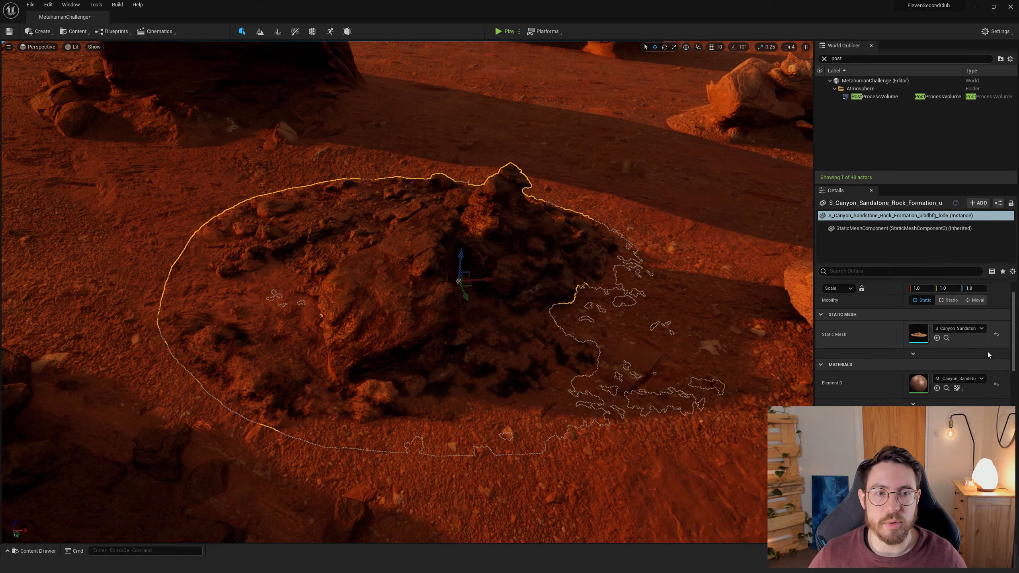
double_click(918, 334)
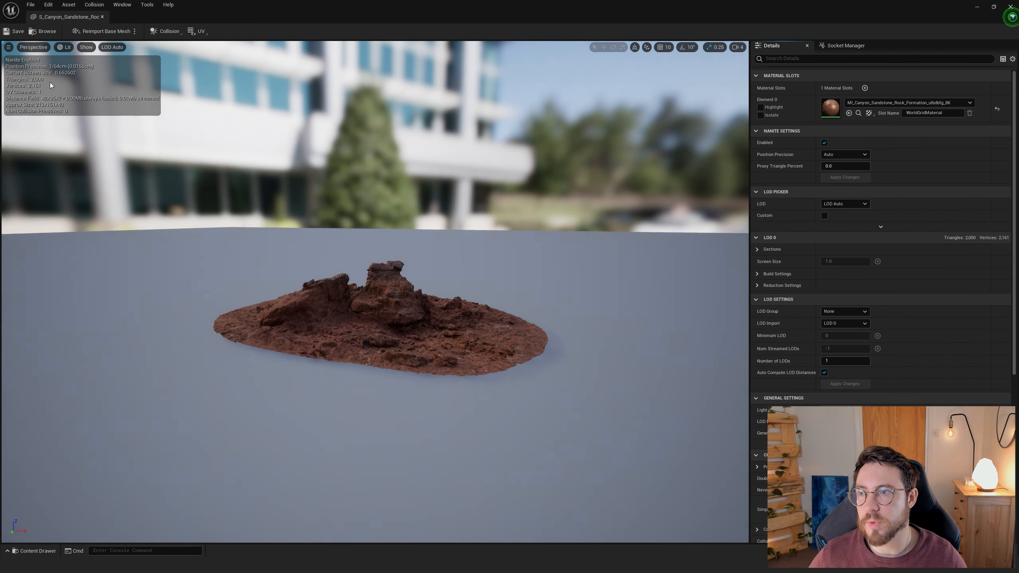
scroll(376, 317, "up", 2)
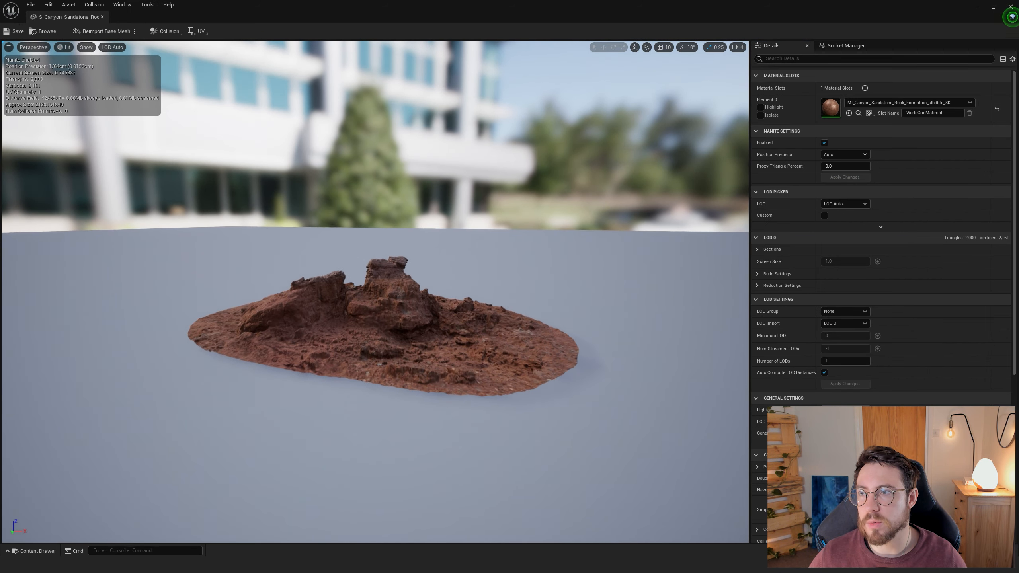
scroll(377, 317, "up", 3)
left_click_drag(377, 317, 622, 352, "alt")
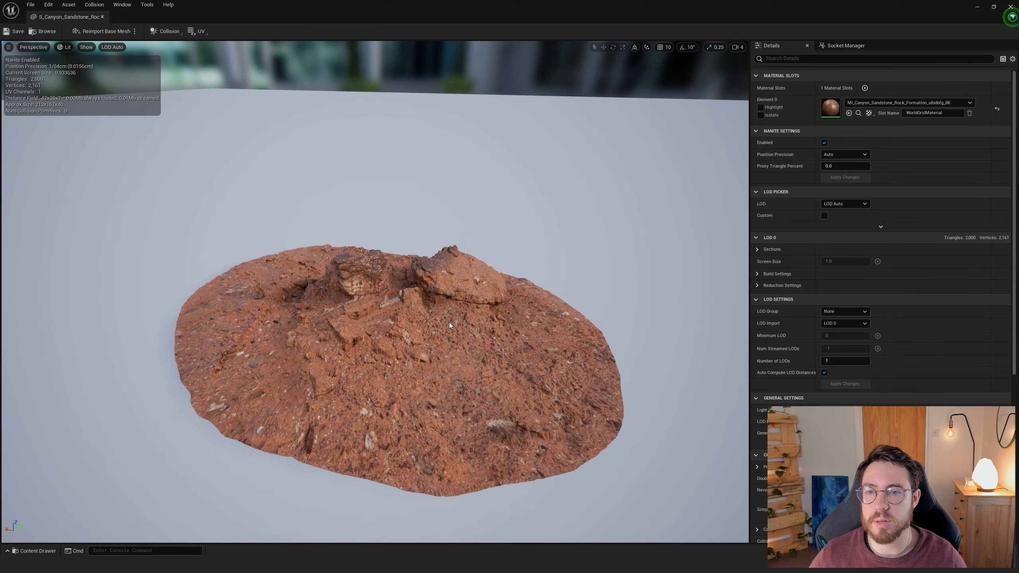
right_click_drag(401, 305, 509, 313, "alt")
left_click_drag(276, 327, 355, 315, "alt")
middle_click(55, 18)
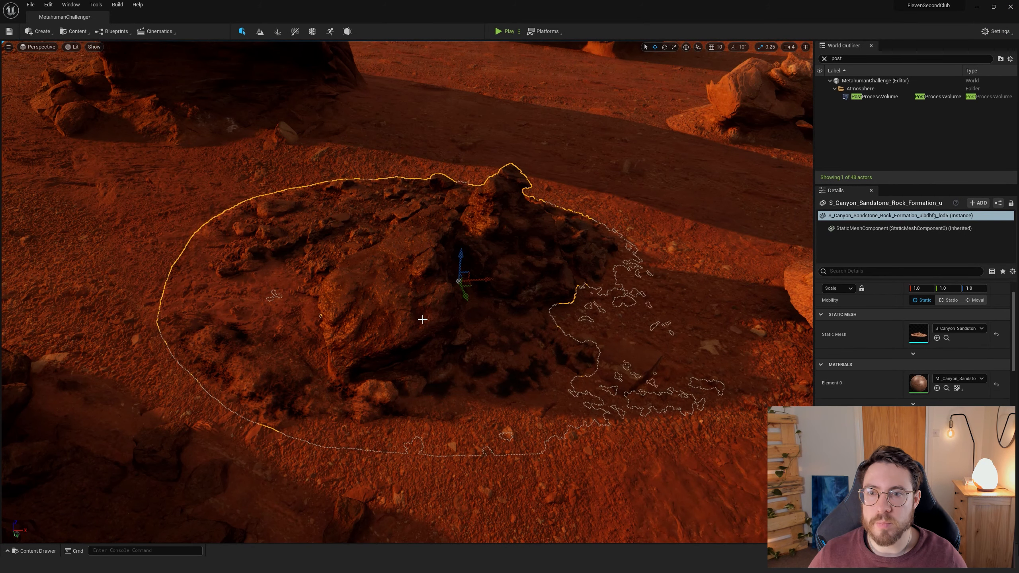
Step: Enable the Global Illumination method override on the PostProcessVolume and set it to Lumen
left_click(871, 96)
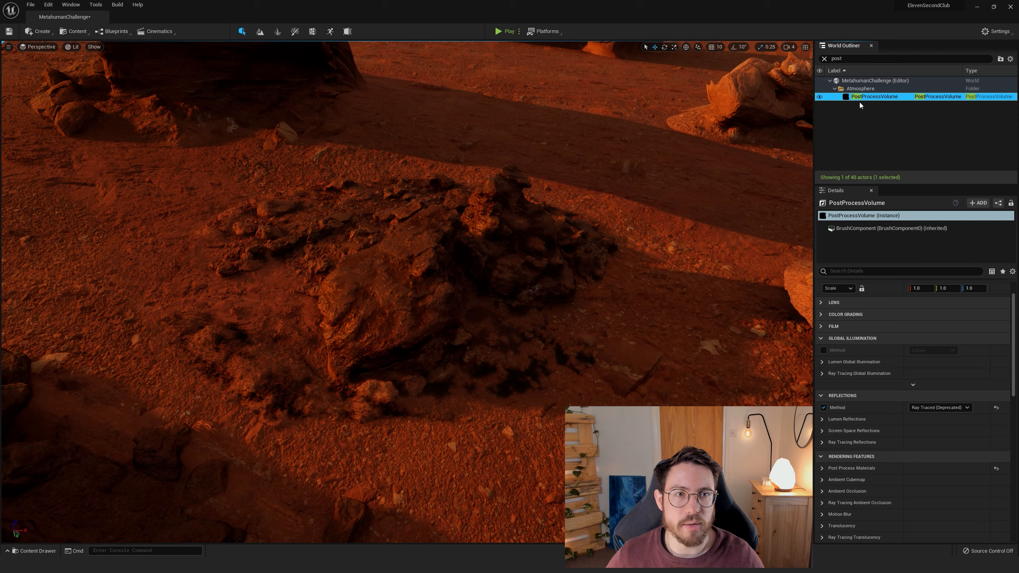
left_click(823, 350)
left_click(935, 350)
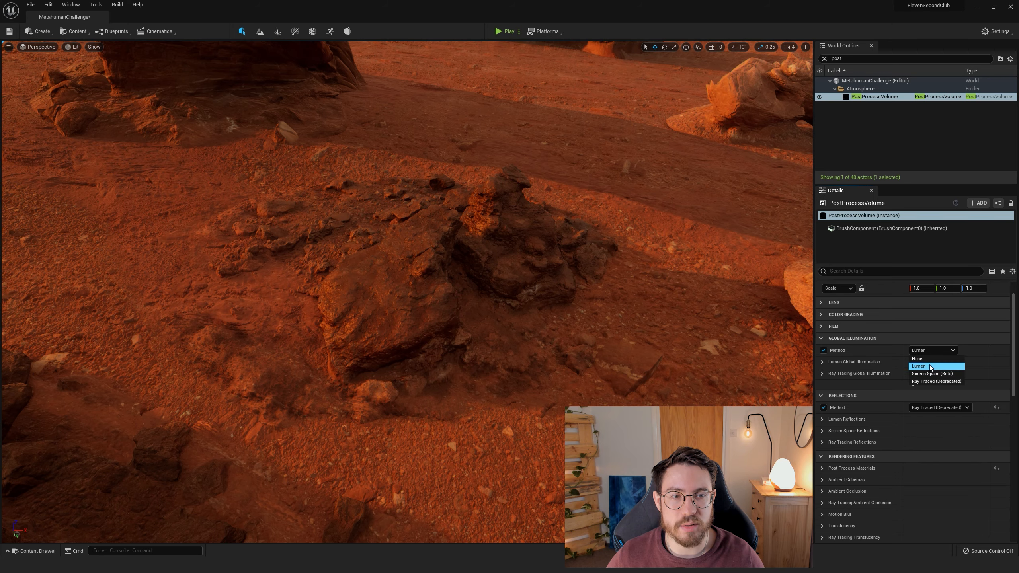
left_click(929, 351)
right_click_drag(491, 327, 475, 341)
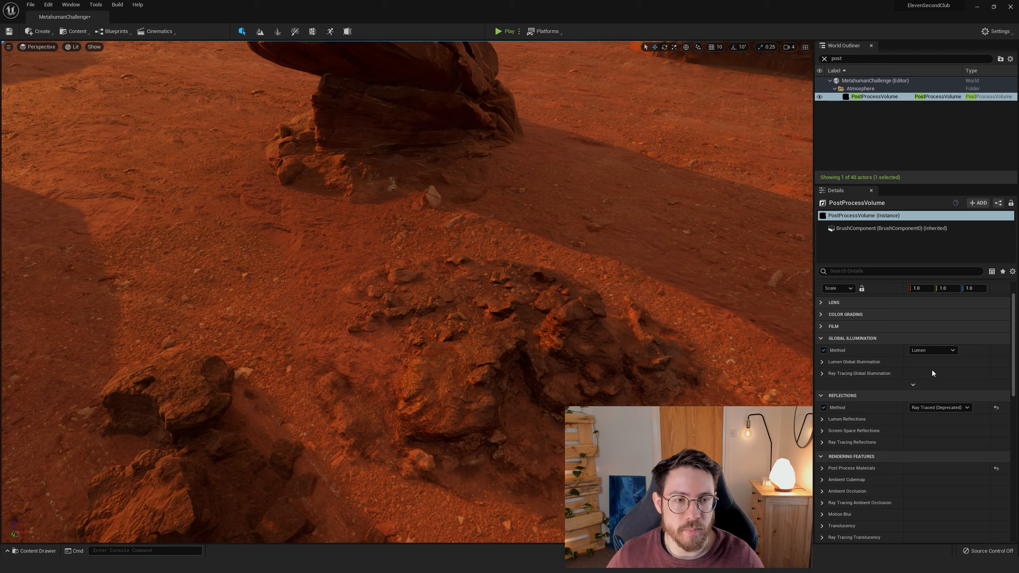
left_click(932, 350)
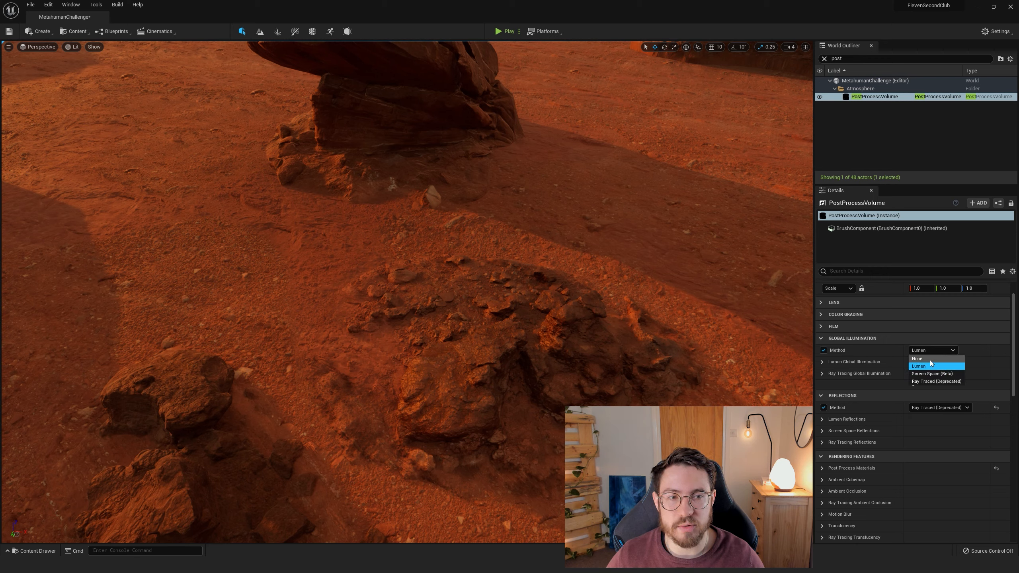
left_click(928, 367)
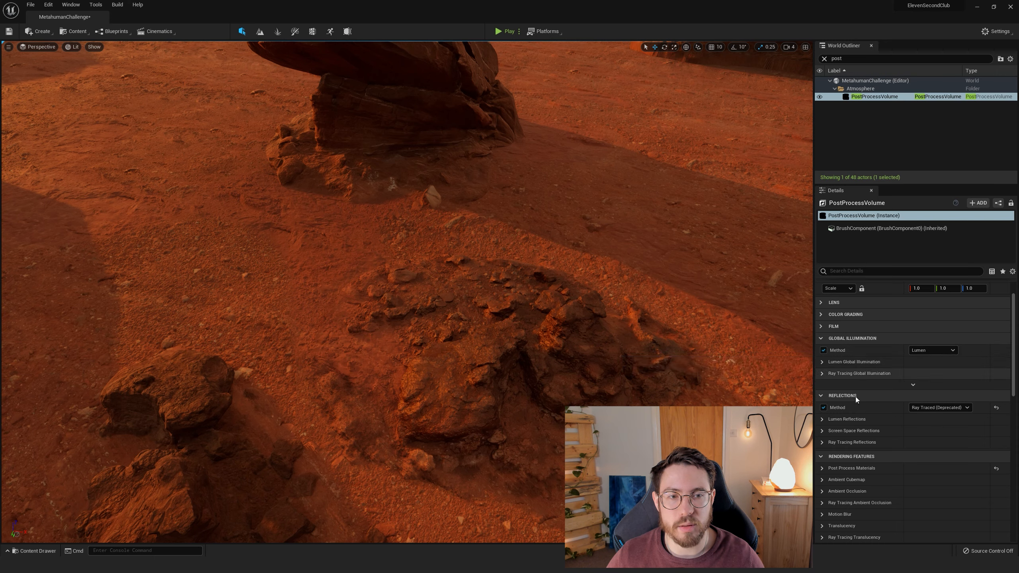
Step: Set the PostProcessVolume's Reflections method to Lumen and look over the lighting on the rocks and canyon
left_click(820, 362)
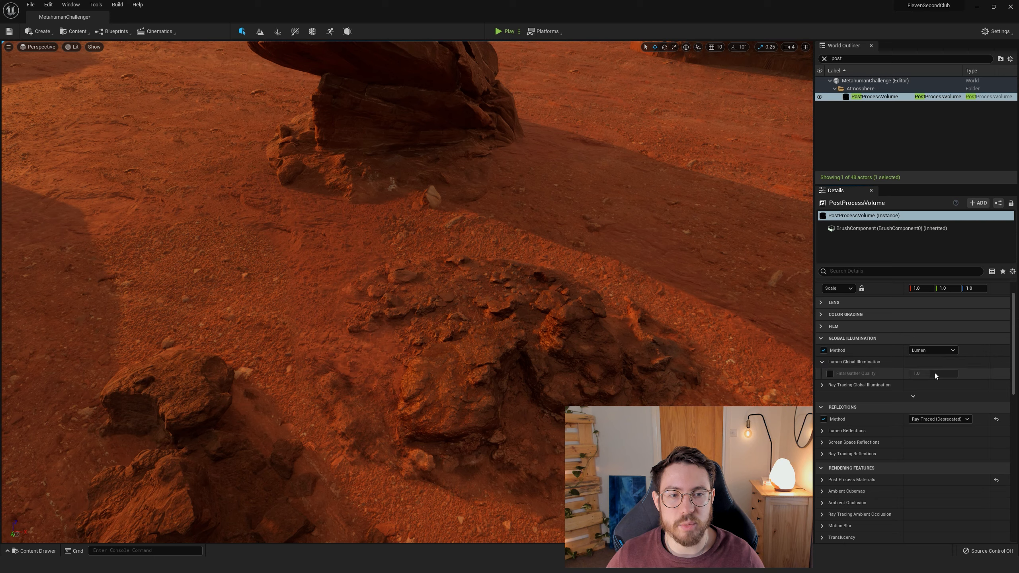
scroll(871, 435, "down", 5)
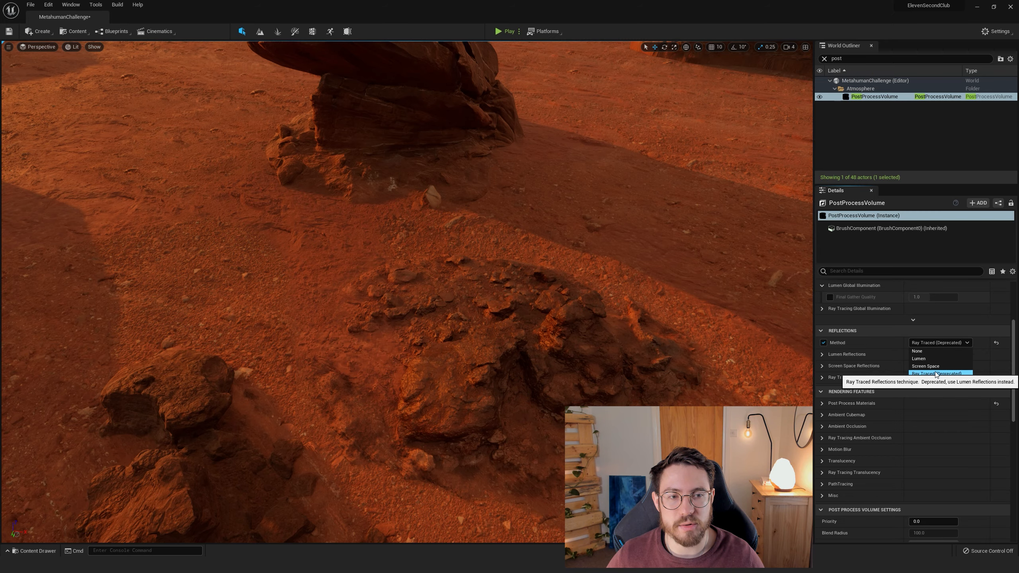
left_click(928, 361)
right_click_drag(627, 391, 560, 312)
scroll(938, 341, "up", 6)
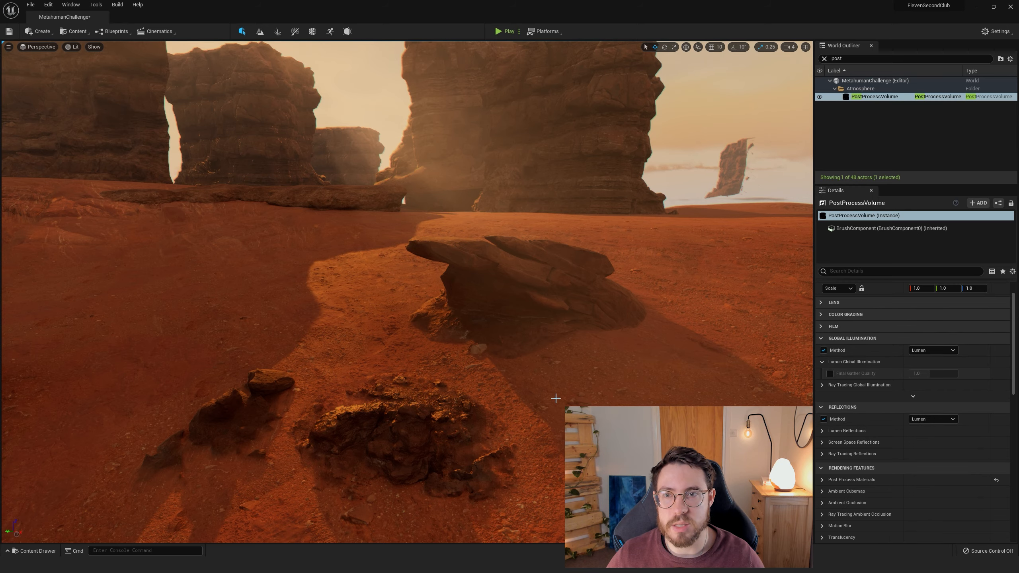
mouse_move(550, 392)
right_mouse_down()
mouse_move(543, 357)
mouse_move(551, 392)
right_mouse_up()
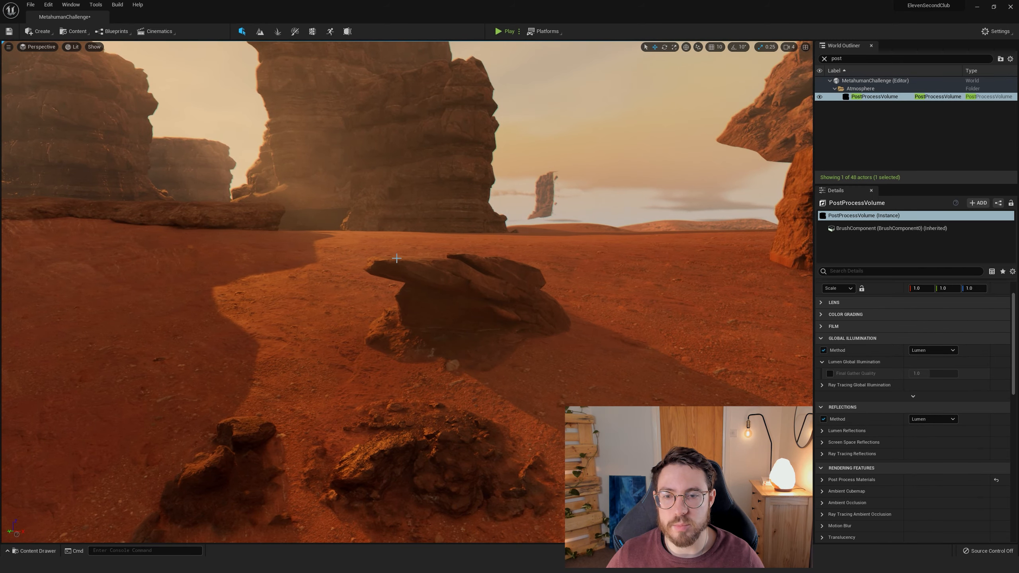
right_click_drag(396, 258, 386, 272)
Step: Disable Ray Tracing Ambient Occlusion on the PostProcessVolume and open the Ambient Occlusion intensity for editing
scroll(891, 365, "down", 4)
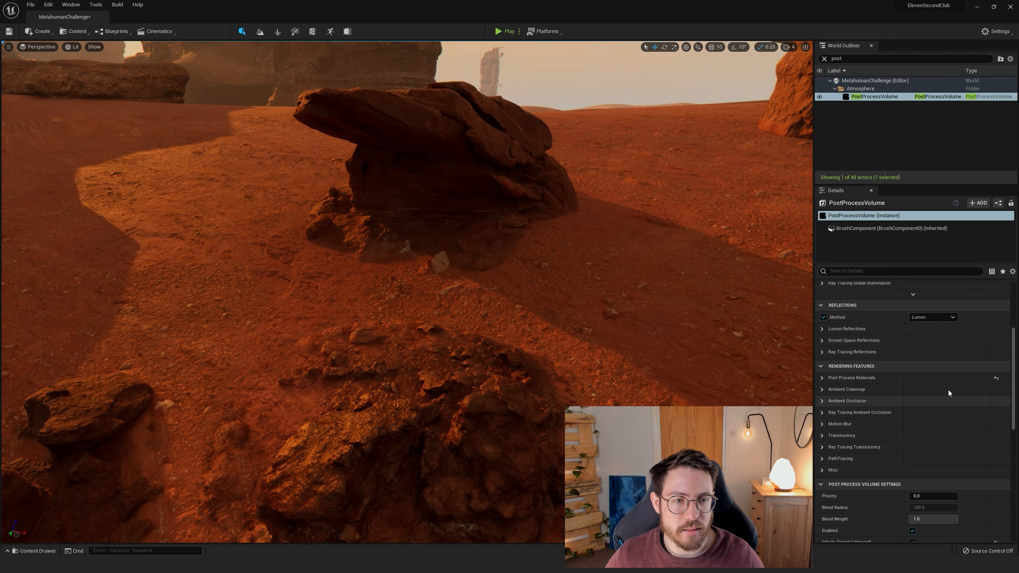
left_click(823, 400)
left_click(821, 447)
scroll(864, 437, "down", 2)
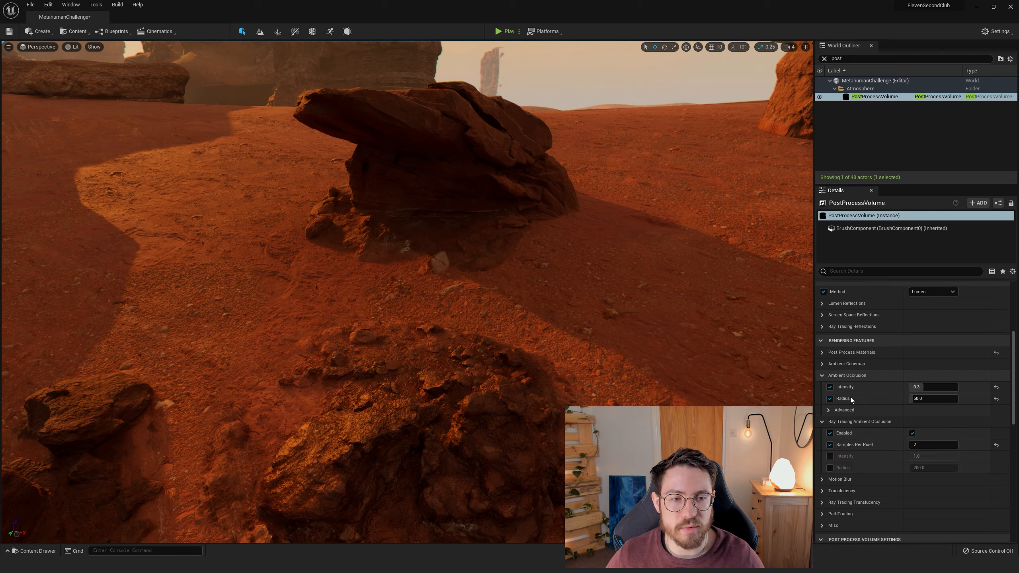
scroll(922, 373, "up", 5)
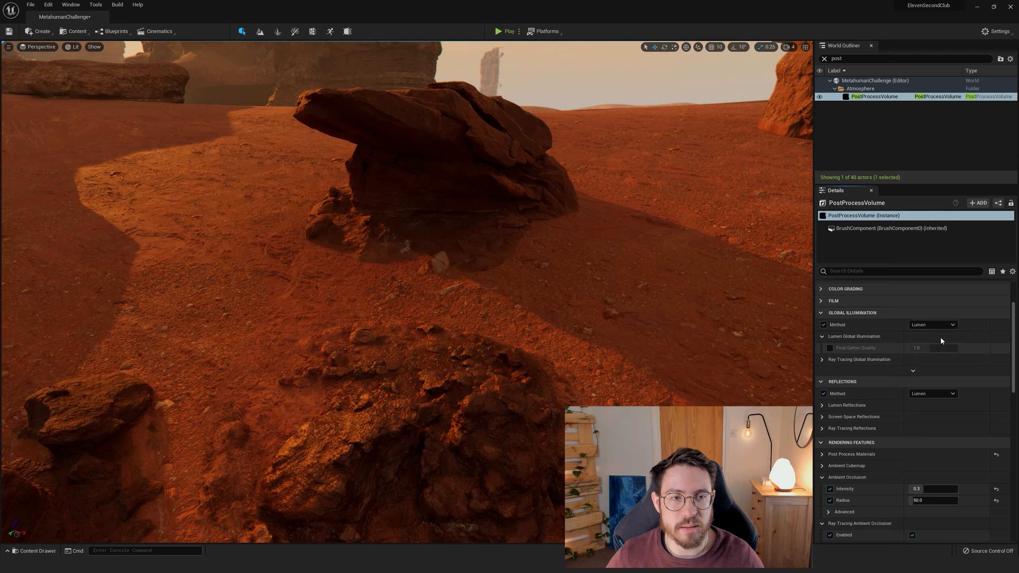
scroll(920, 344, "down", 5)
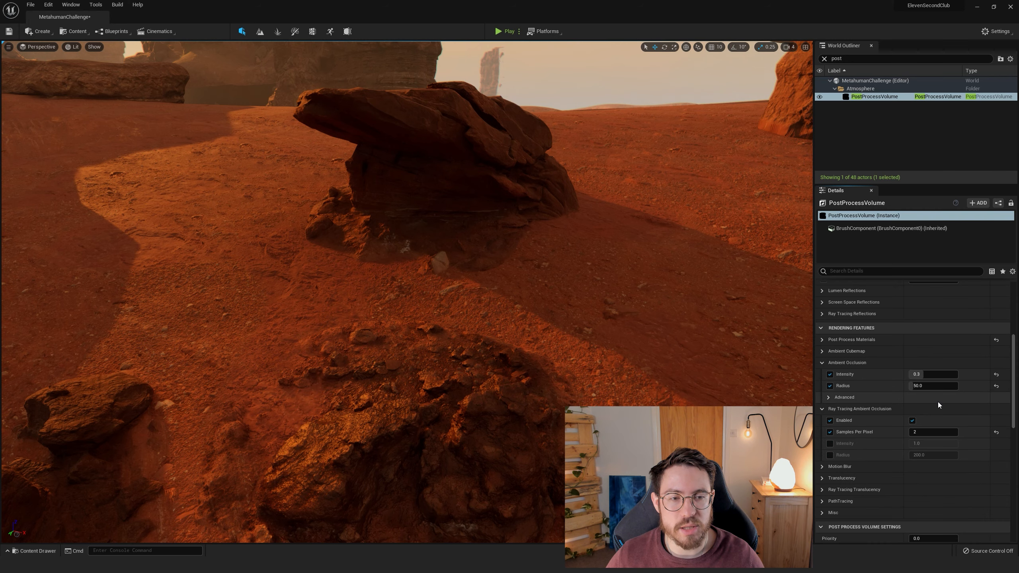
left_click(912, 420)
mouse_move(922, 374)
left_mouse_down()
mouse_move(962, 374)
mouse_move(940, 374)
left_mouse_up()
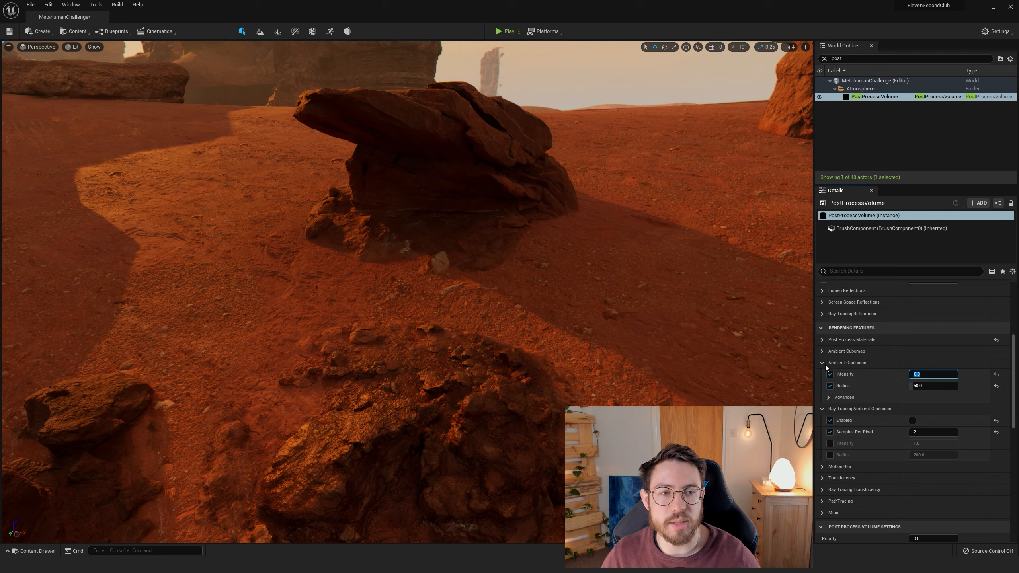
scroll(842, 371, "up", 4)
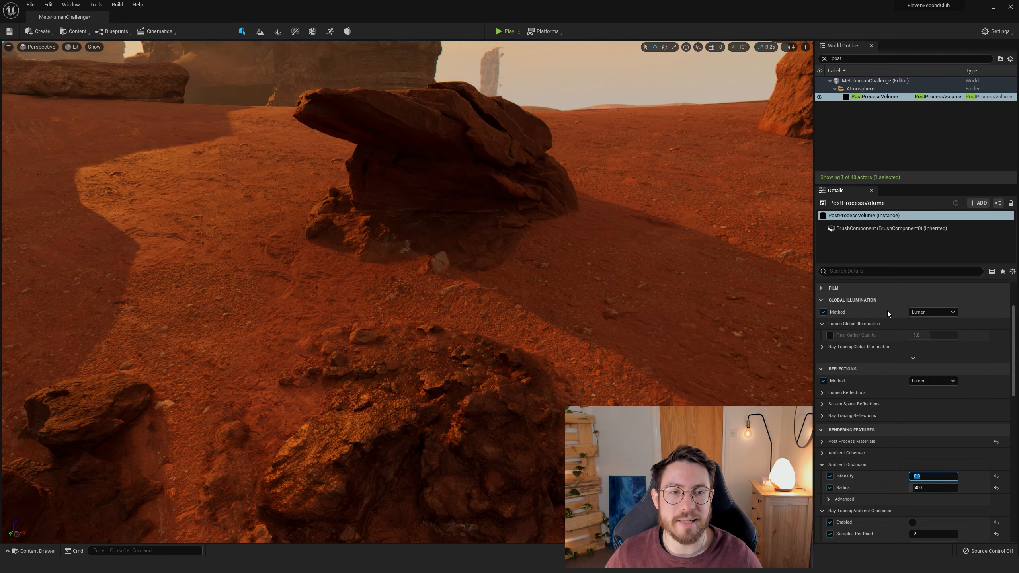
Step: Collapse the PostProcessVolume's Ambient Occlusion and Ray Tracing Ambient Occlusion setting groups
scroll(842, 443, "down", 3)
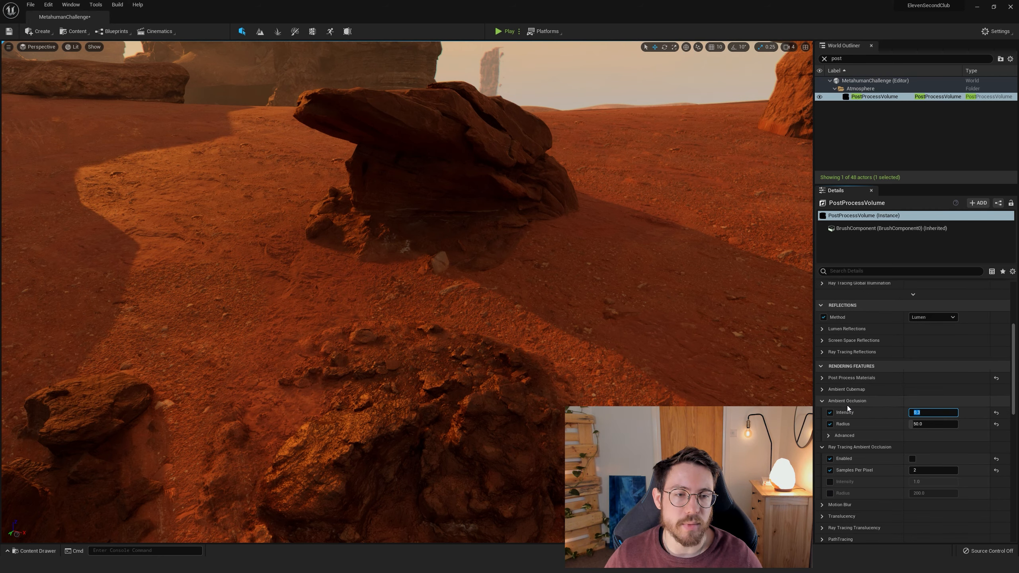
left_click(824, 401)
left_click(823, 412)
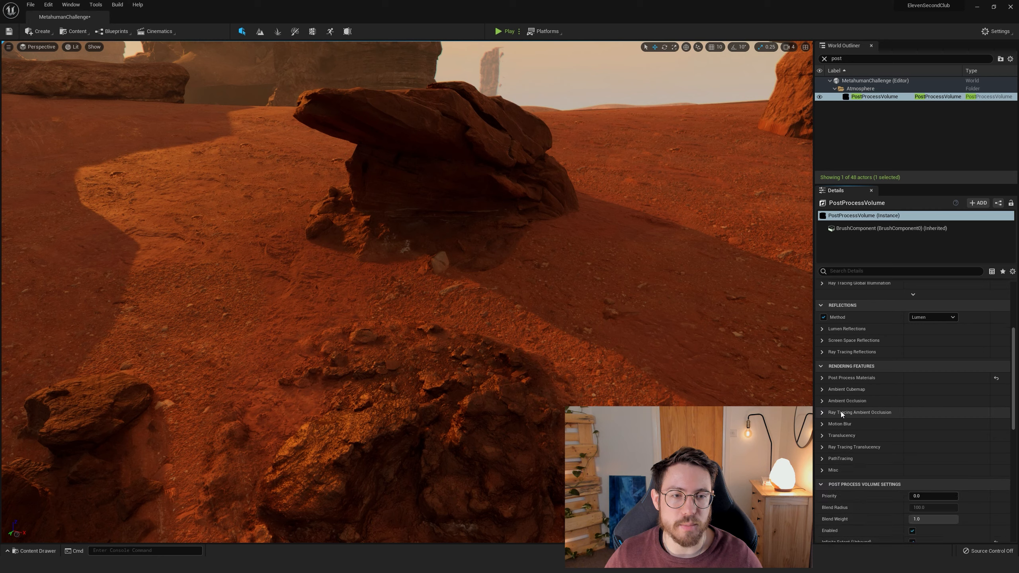
Step: Filter the World Outliner by "sky", select the SkyLight and set its Occlusion Max Distance to 45
double_click(882, 58)
type("sky")
left_click(862, 105)
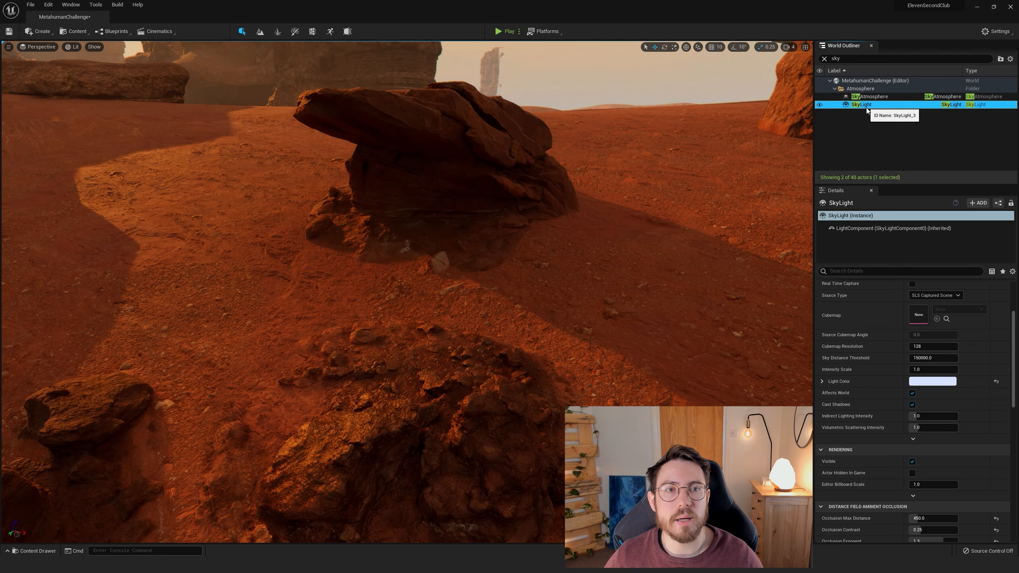
scroll(923, 437, "down", 4)
scroll(941, 430, "down", 1)
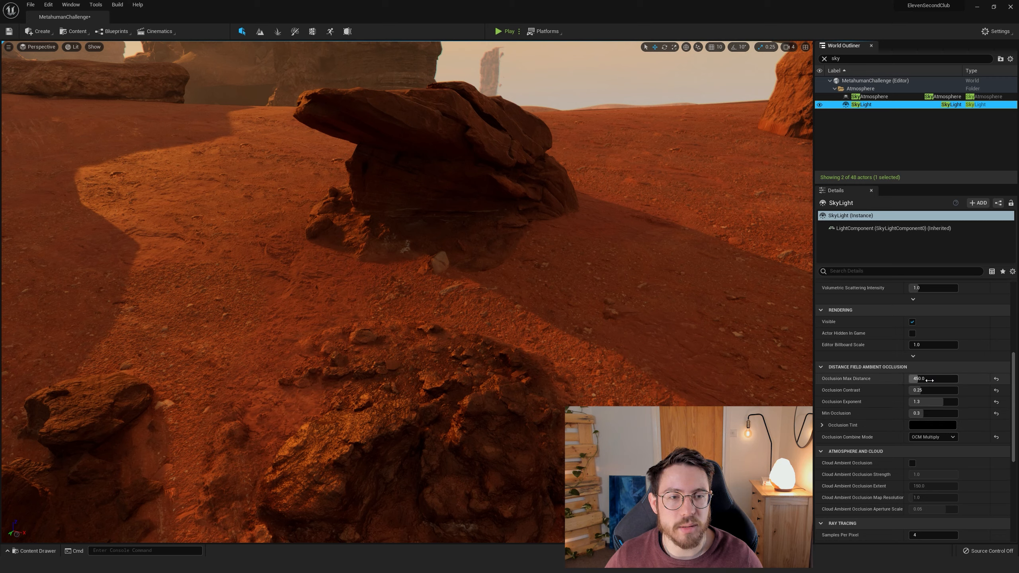
left_click_drag(928, 380, 958, 379)
left_click(949, 382)
type("45")
key("Return")
Step: Approach the overhanging canyon sandstone rock from above, lower it slightly into the sand and deselect it
mouse_move(480, 275)
right_mouse_down()
mouse_move(435, 227)
mouse_move(488, 276)
right_mouse_up()
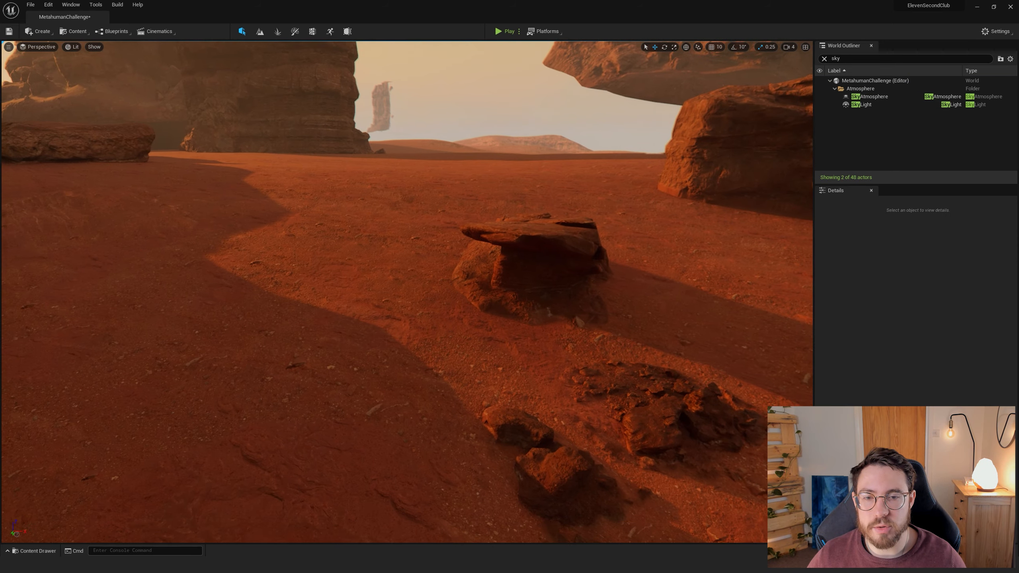
right_click_drag(557, 377, 553, 454)
right_click_drag(368, 378, 461, 387)
left_click(362, 378)
right_click_drag(415, 335, 461, 334)
left_click_drag(440, 298, 440, 304)
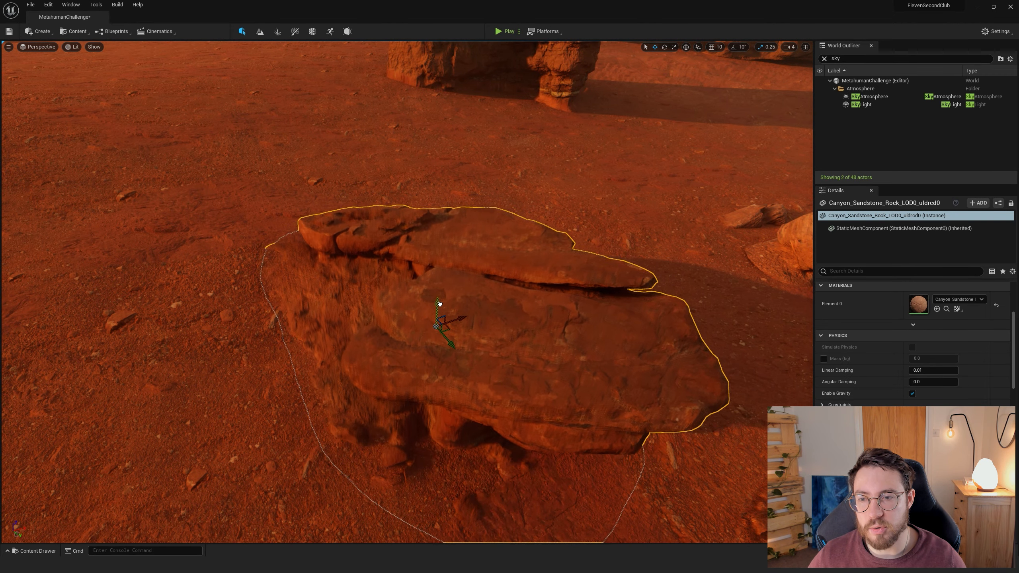
key("Escape")
Step: Sink the overhanging sandstone rock a little deeper from a new angle, deselect it and return to the canyon view
right_click_drag(453, 308, 483, 308)
left_click(482, 308)
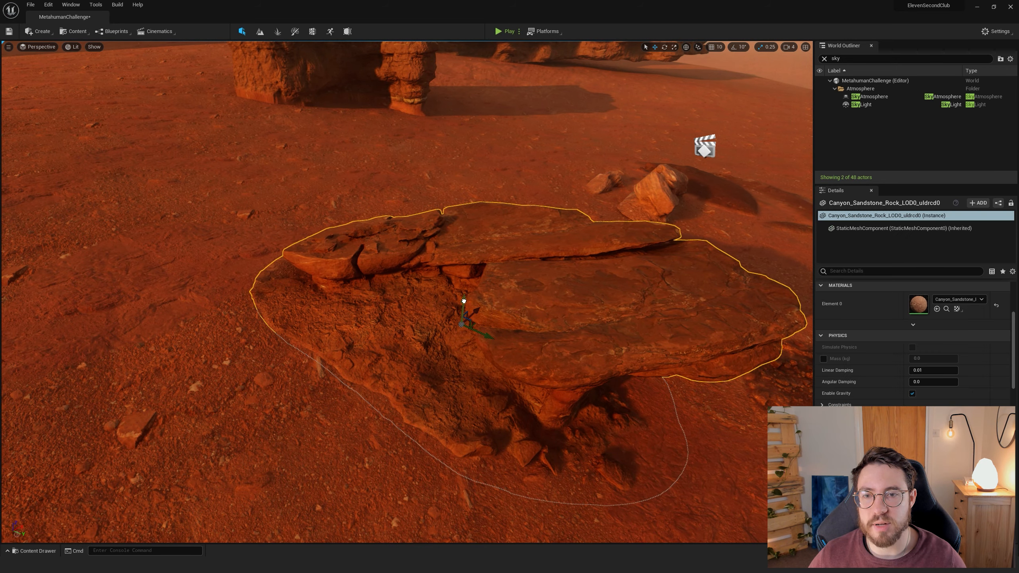
left_click_drag(464, 301, 463, 306)
key("Escape")
right_click_drag(563, 291, 517, 353)
Step: Collapse the Megascans folder in the Content Drawer and examine the folder options of Anims and Megascans
key("ctrl+space")
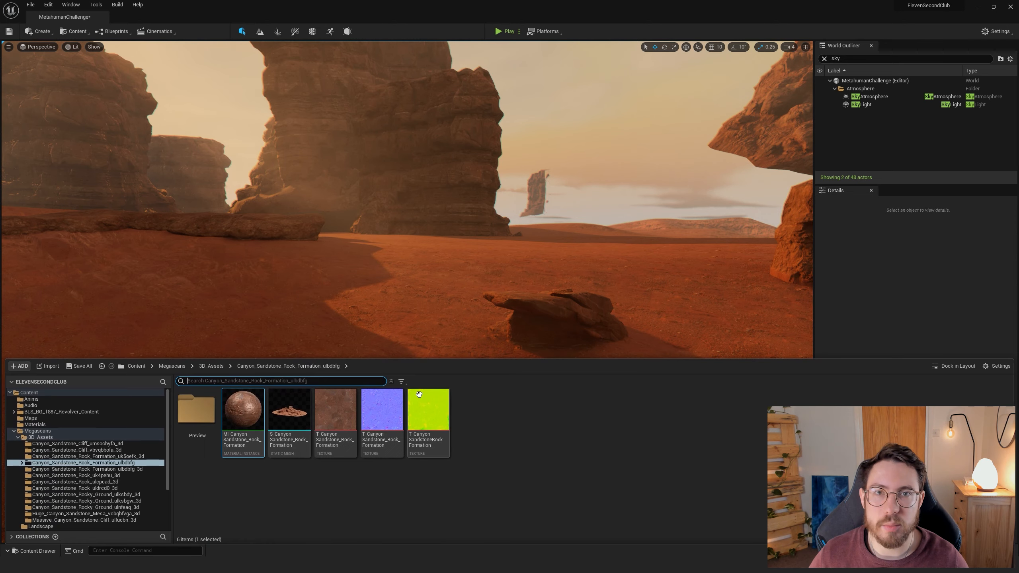
left_click(54, 432)
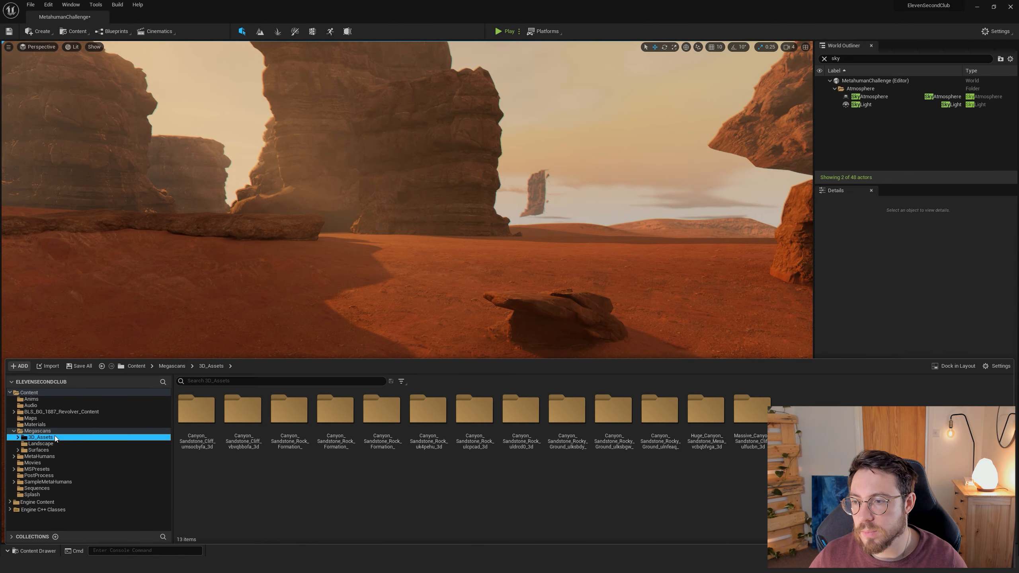
double_click(54, 433)
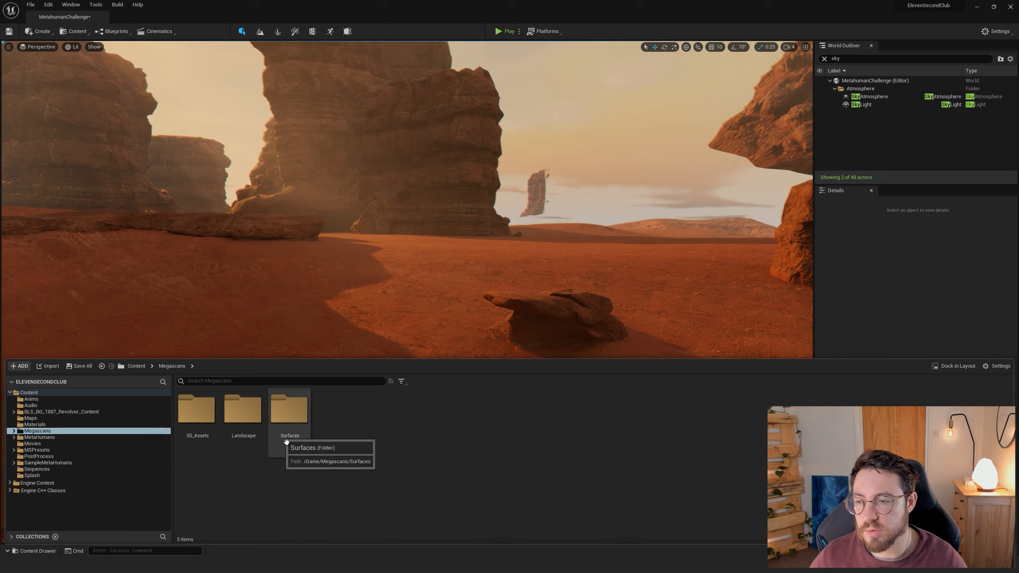
left_click(31, 399)
right_click(32, 399)
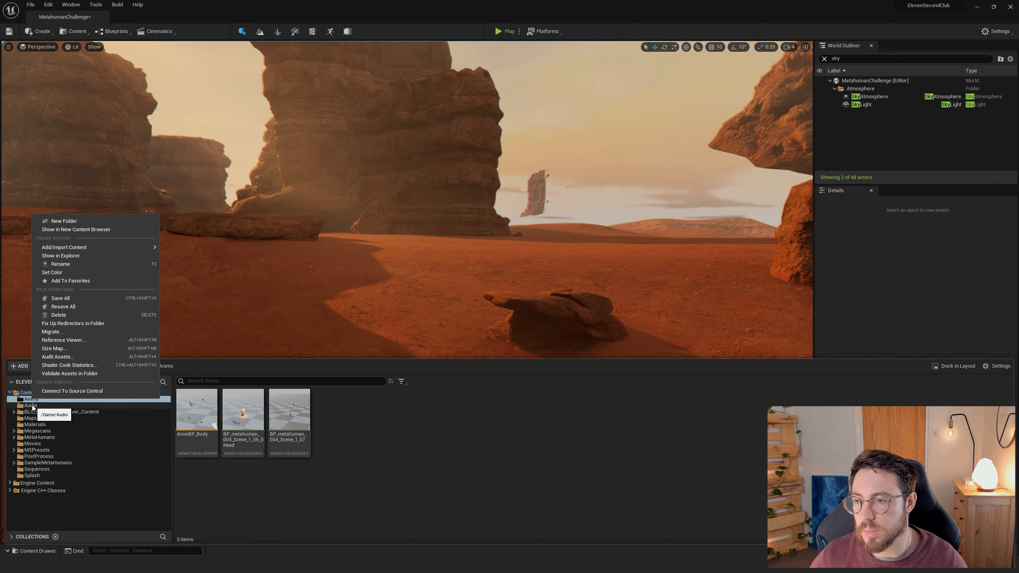
left_click(37, 431)
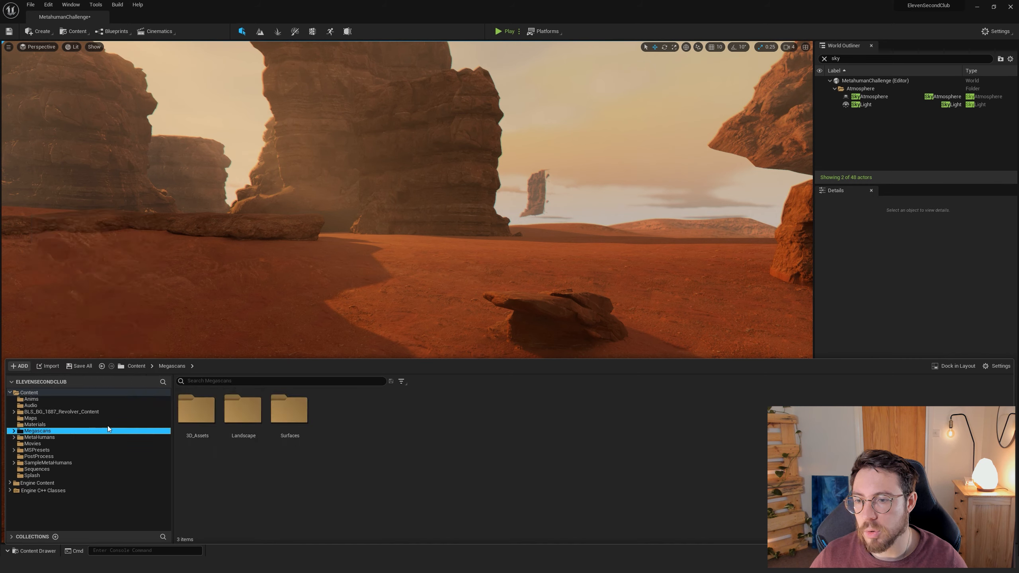
right_click(37, 430)
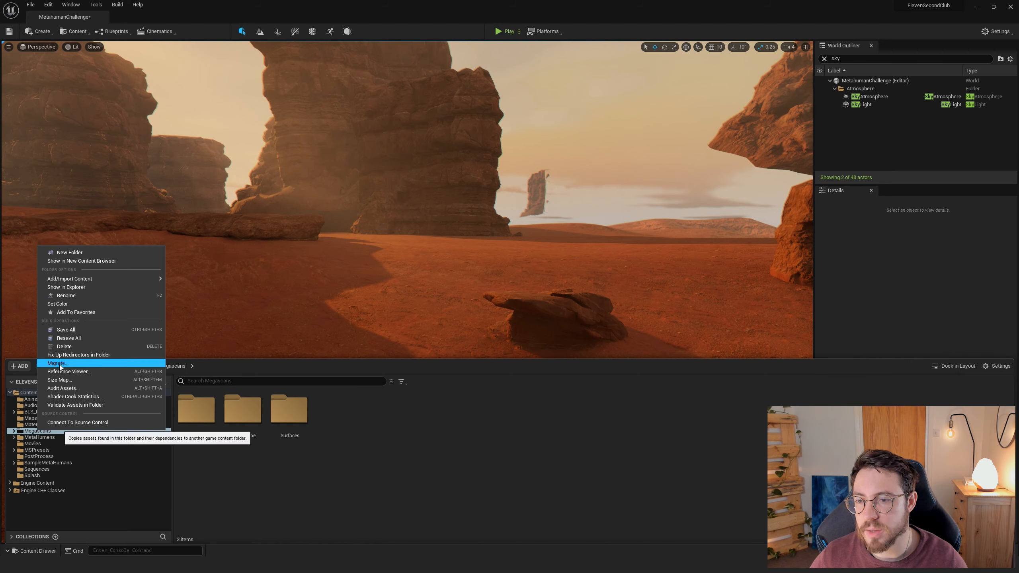
Step: Try to migrate the Splash folder with EdSplash, saving the MetahumanChallenge level, and cancel at the destination choice
left_click(35, 474)
right_click(35, 475)
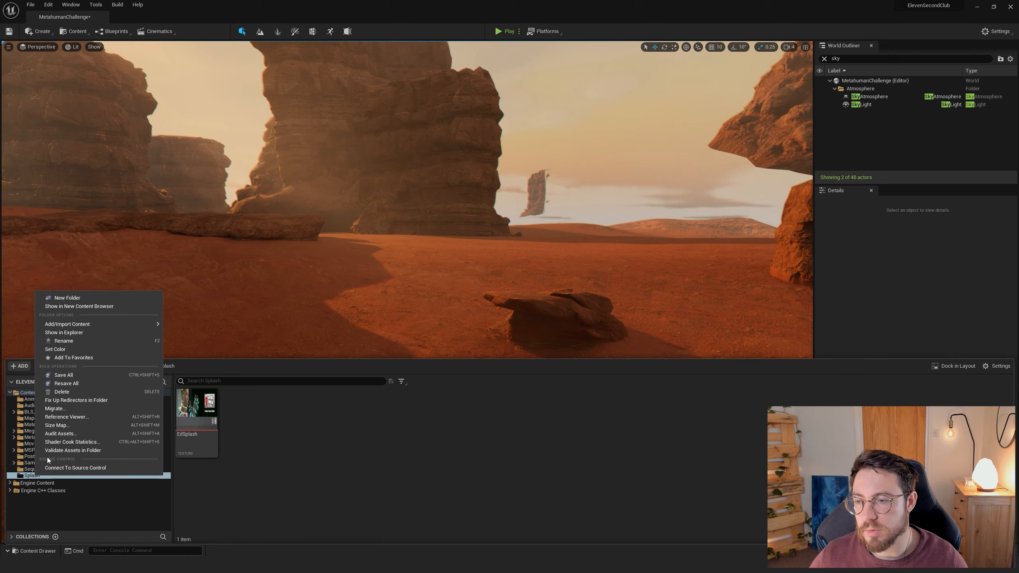
left_click(65, 409)
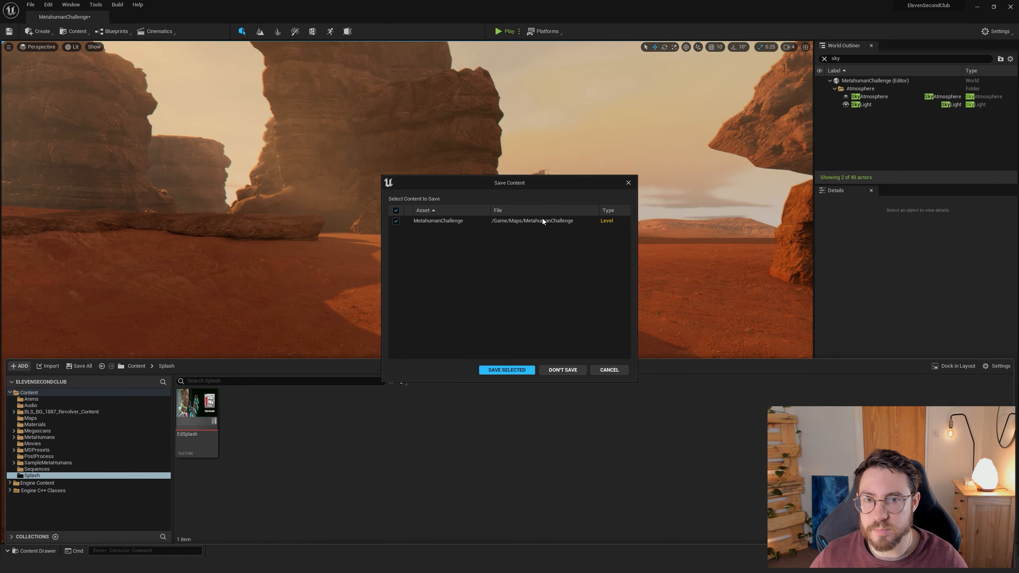
left_click(506, 369)
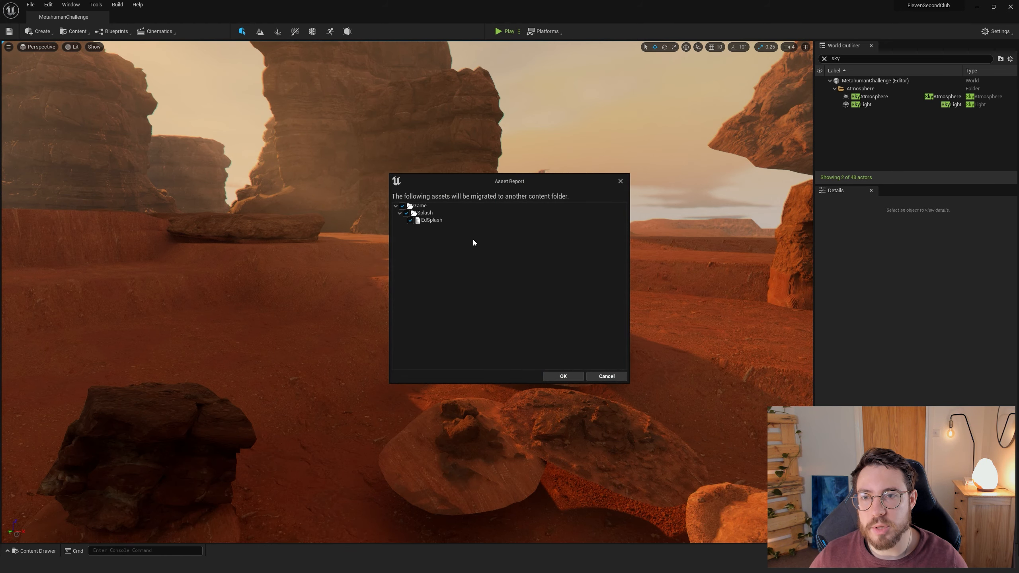
left_click(432, 220)
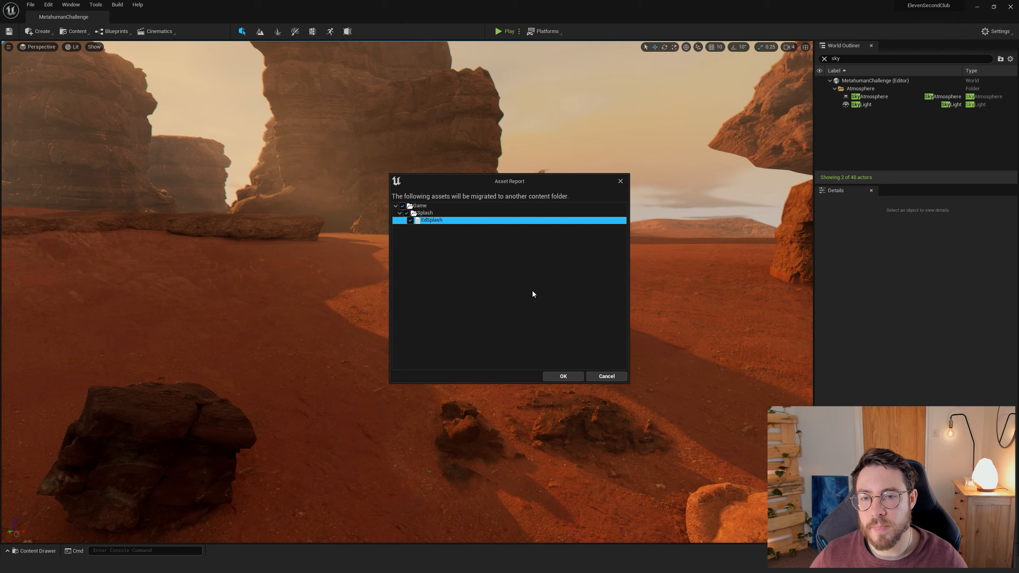
left_click(560, 378)
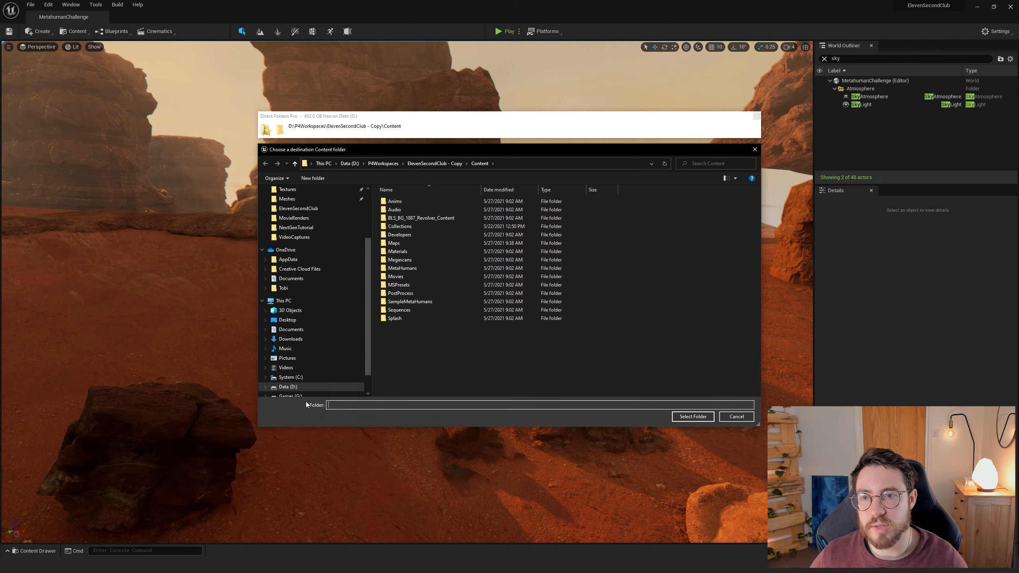
left_click(725, 417)
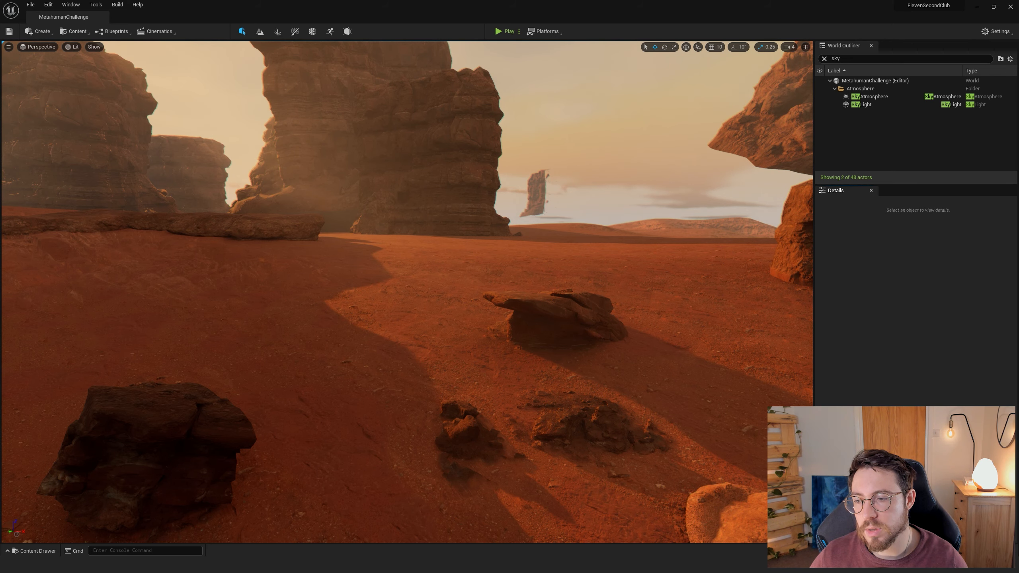
Step: Switch to File Explorer, launch the original ElevenSecondClub.uproject from its project folder and minimize the File Explorer and Bridge windows
key("alt+Tab")
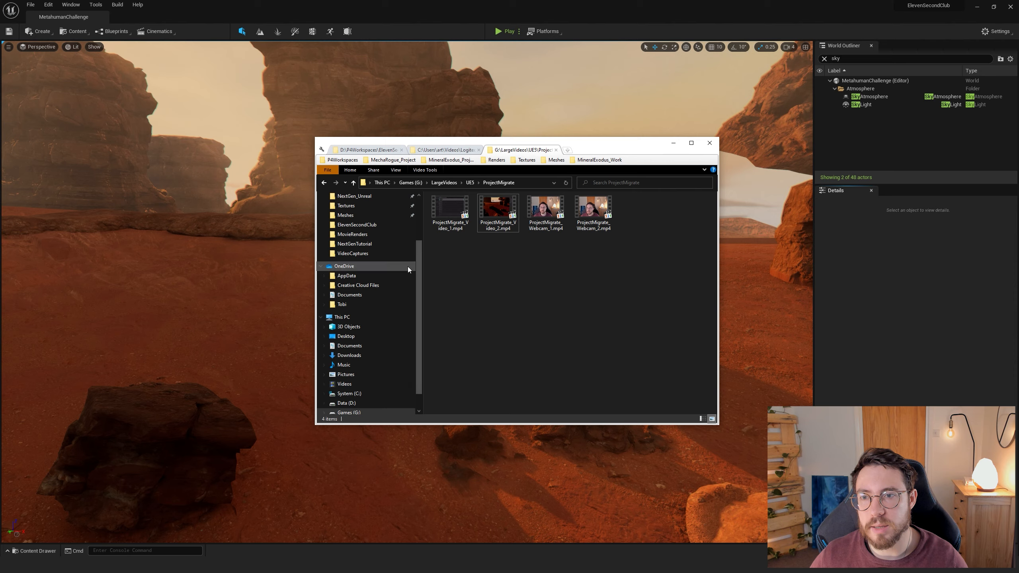
left_click(377, 233)
left_click(376, 225)
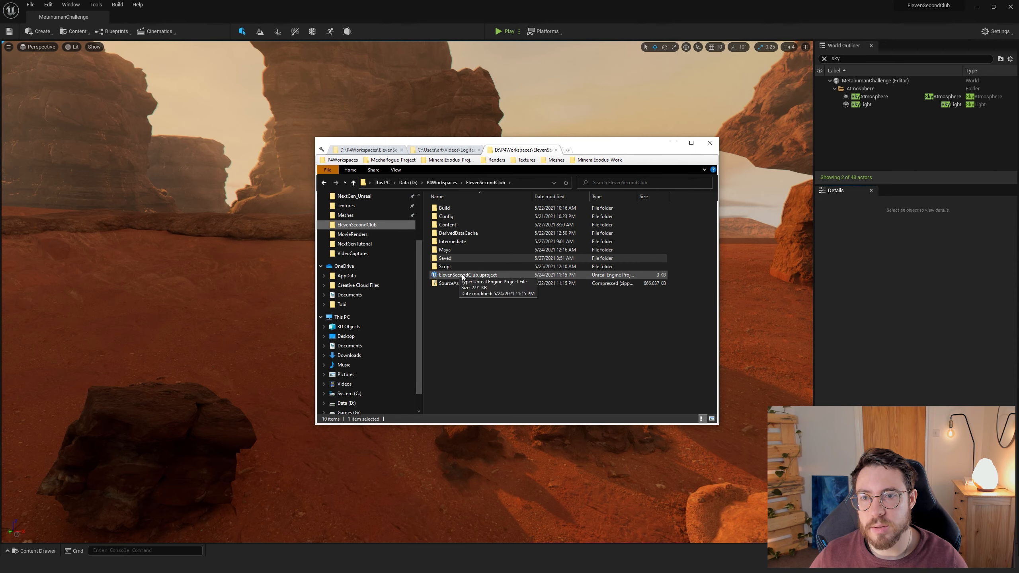
left_click(675, 144)
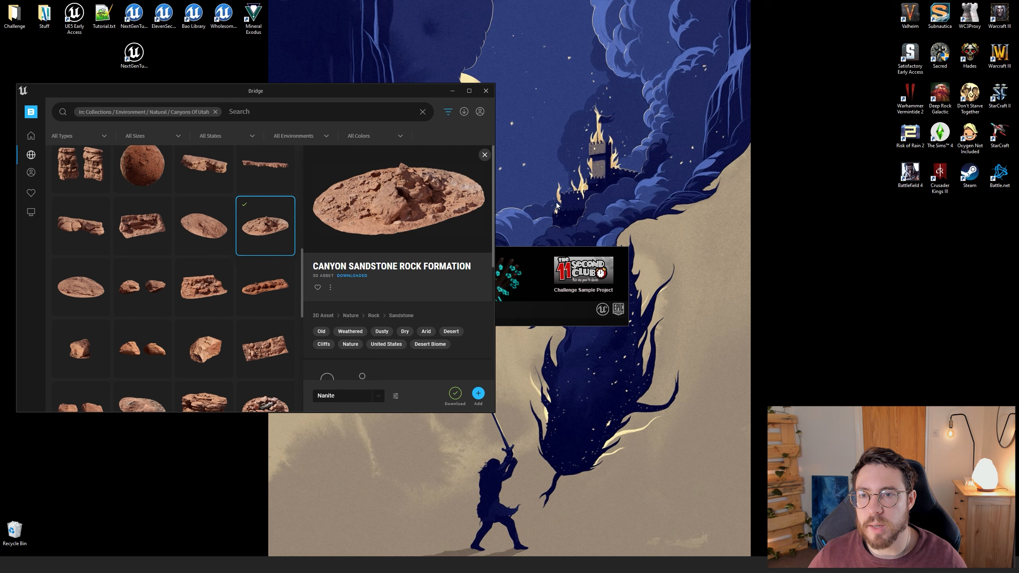
left_click(451, 93)
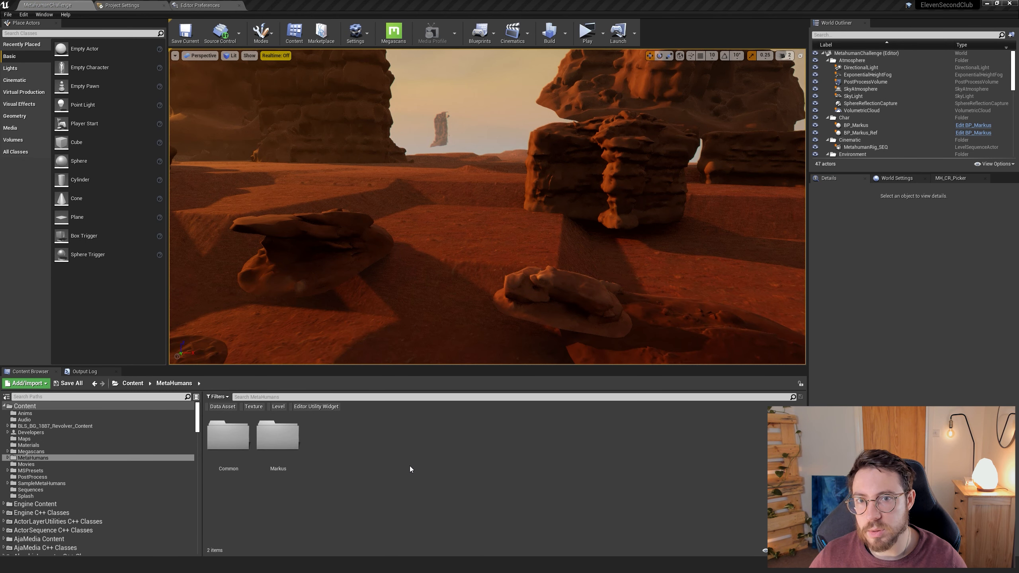
Step: Start migrating the Materials folder from the original ElevenSecondClub project and accept the asset report
left_click(29, 452)
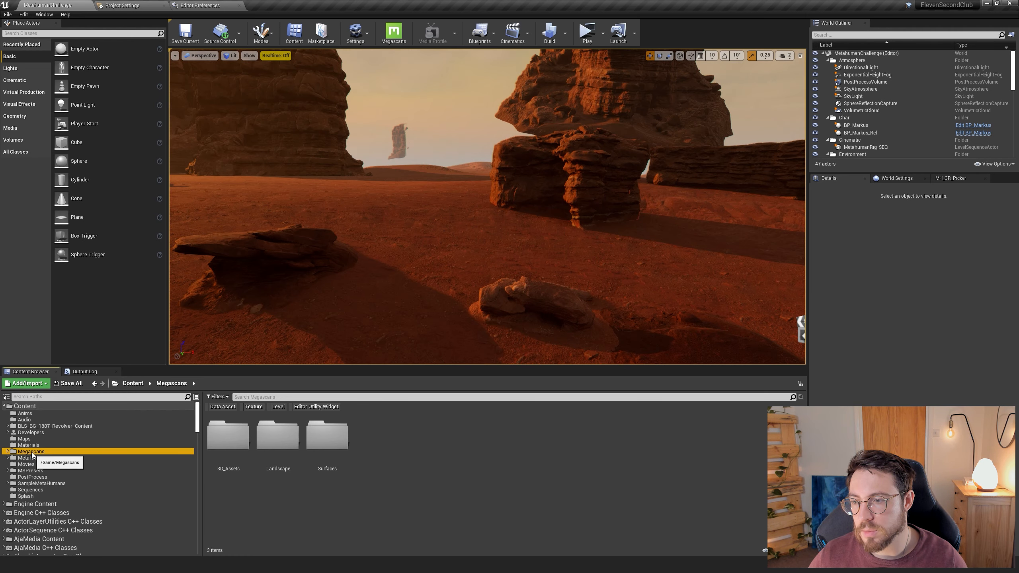
right_click(24, 449)
left_click(23, 446)
right_click(23, 445)
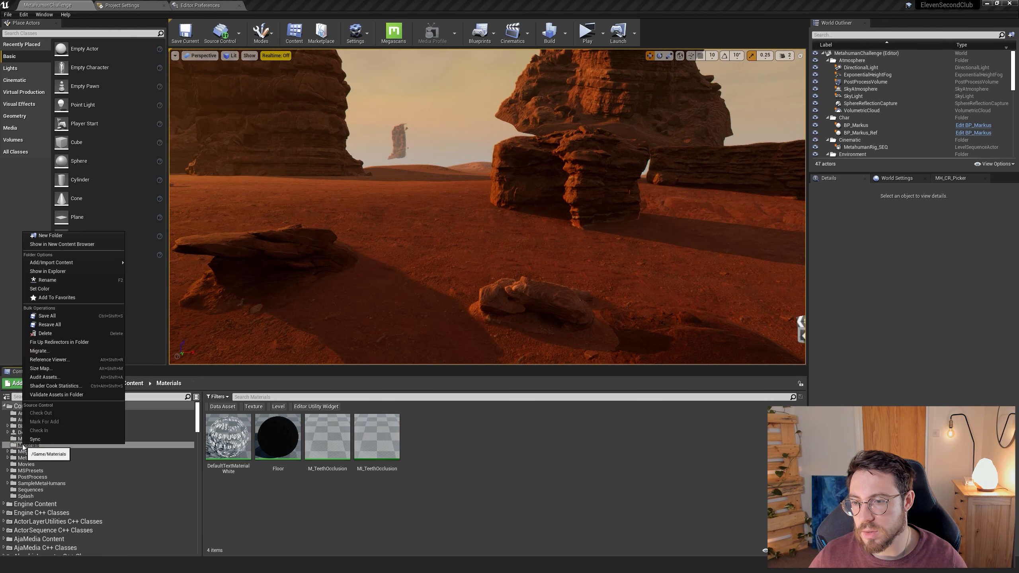
left_click(39, 351)
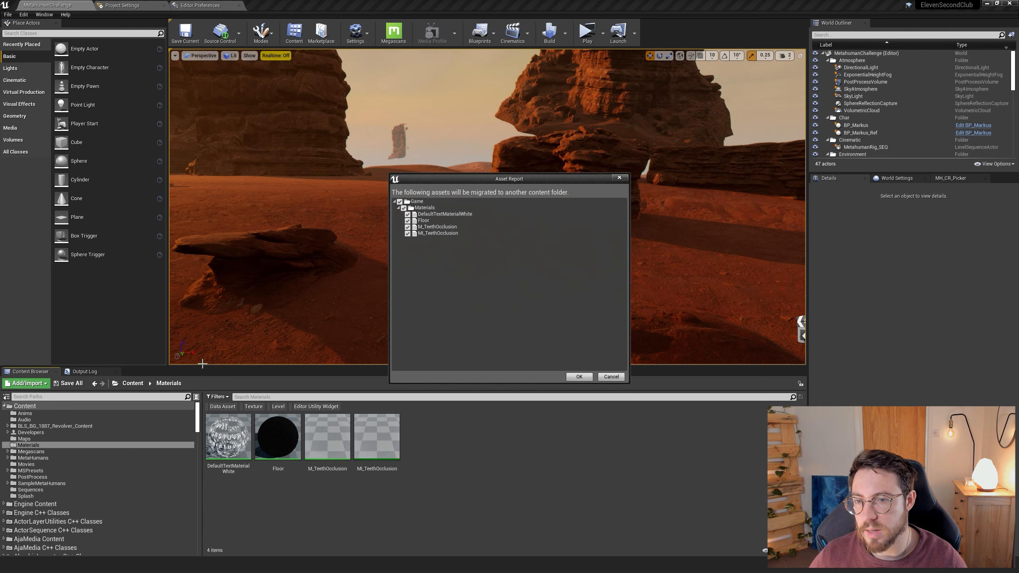
left_click(579, 376)
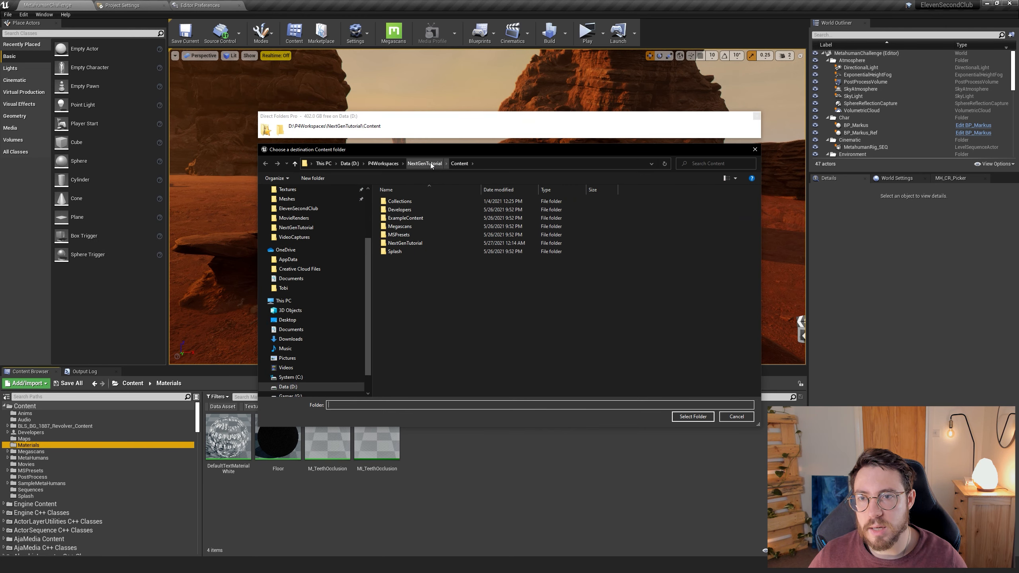
Step: Browse the migration destination to the Content folder of "ElevenSecondClub - Copy" in P4Workspaces, then cancel the migration
left_click(384, 164)
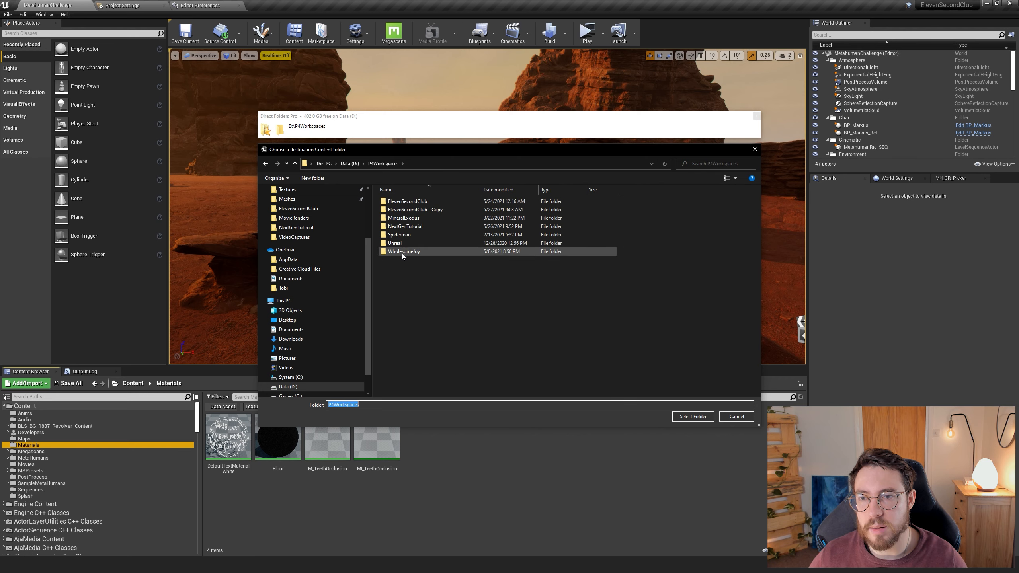
double_click(415, 211)
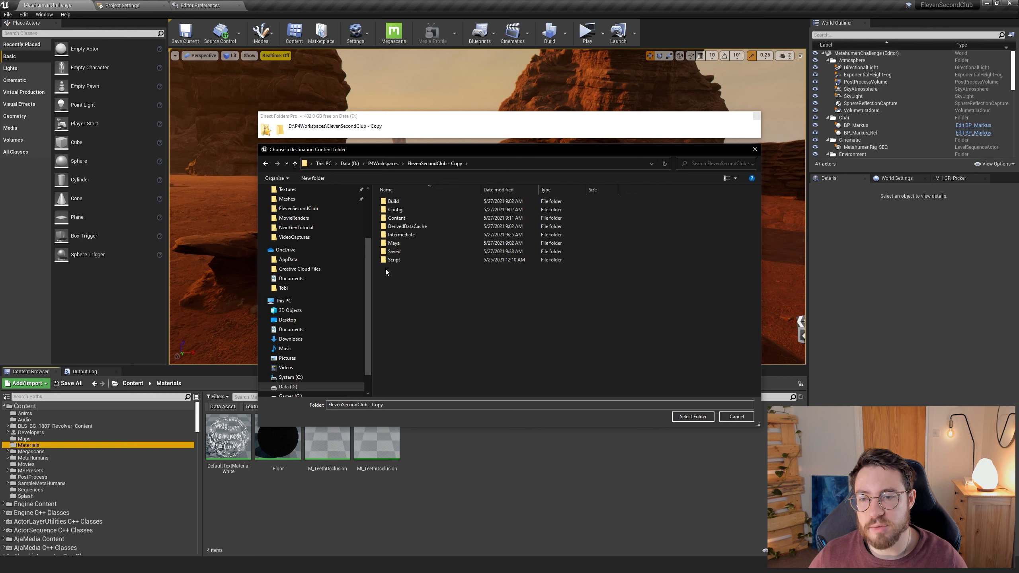
double_click(397, 218)
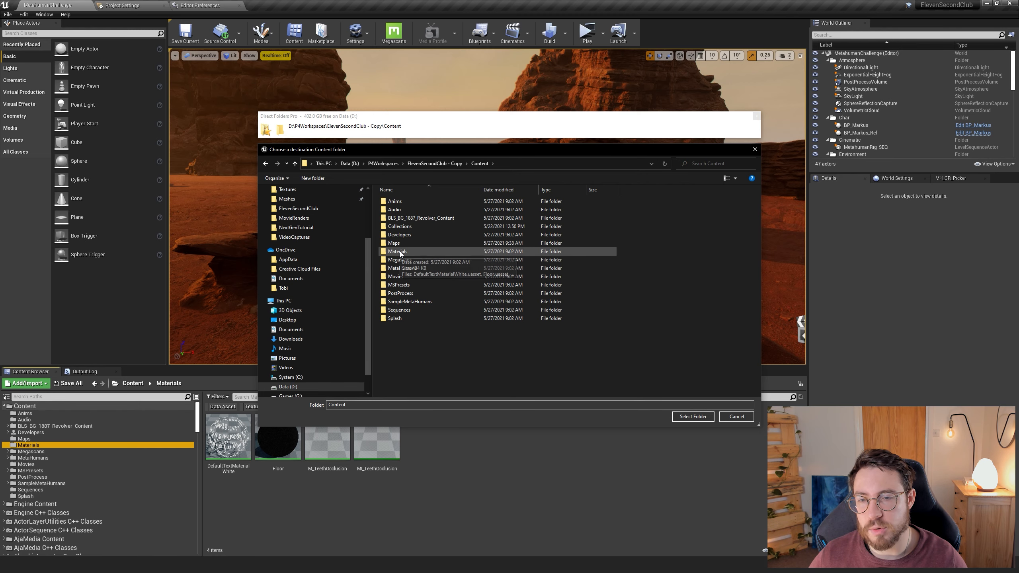
left_click(729, 419)
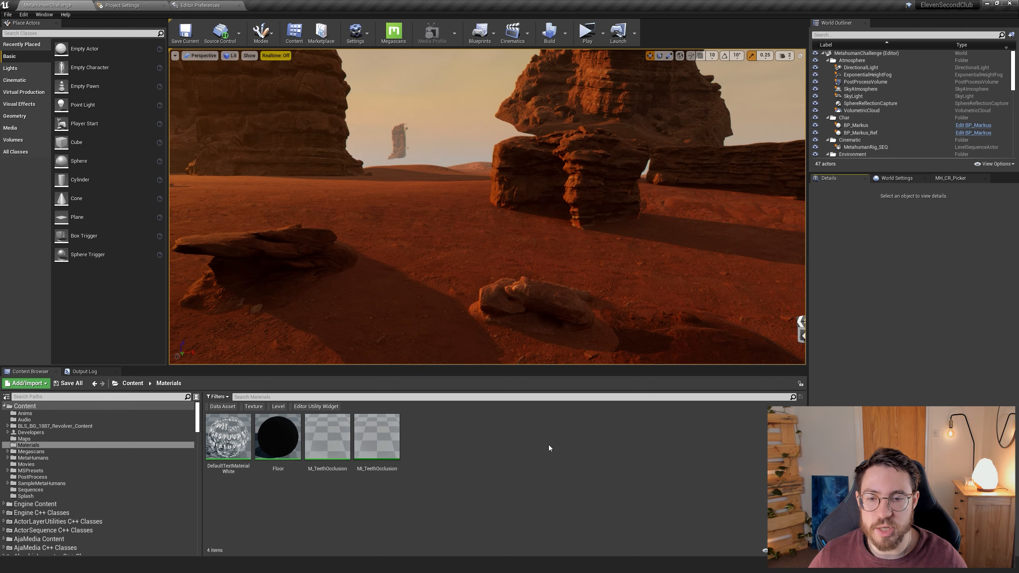
Step: Minimize the original project's editor, switch back to the Unreal Engine 5 editor and look around the canyon level
left_click(986, 4)
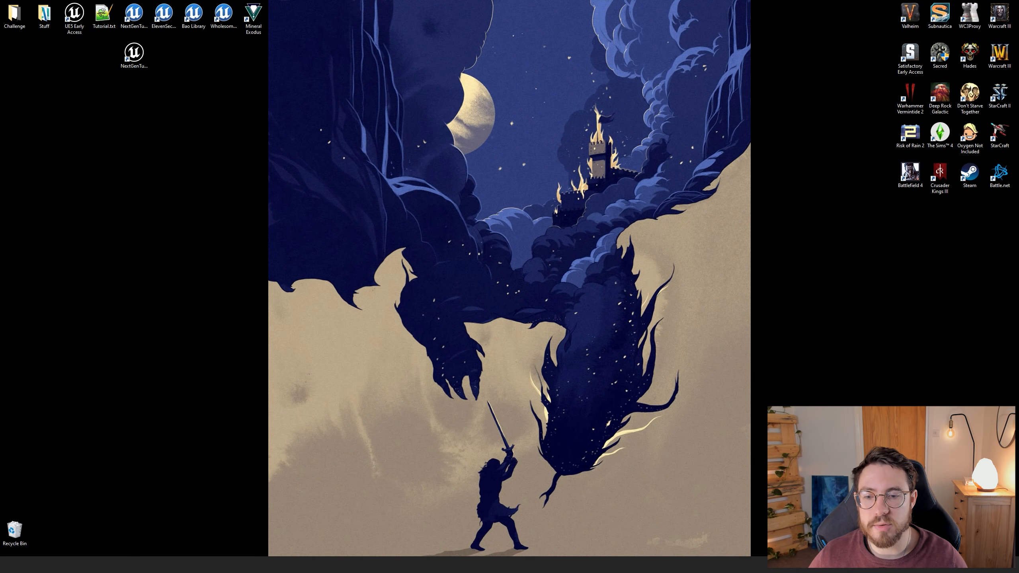
mouse_move(435, 565)
left_click(410, 542)
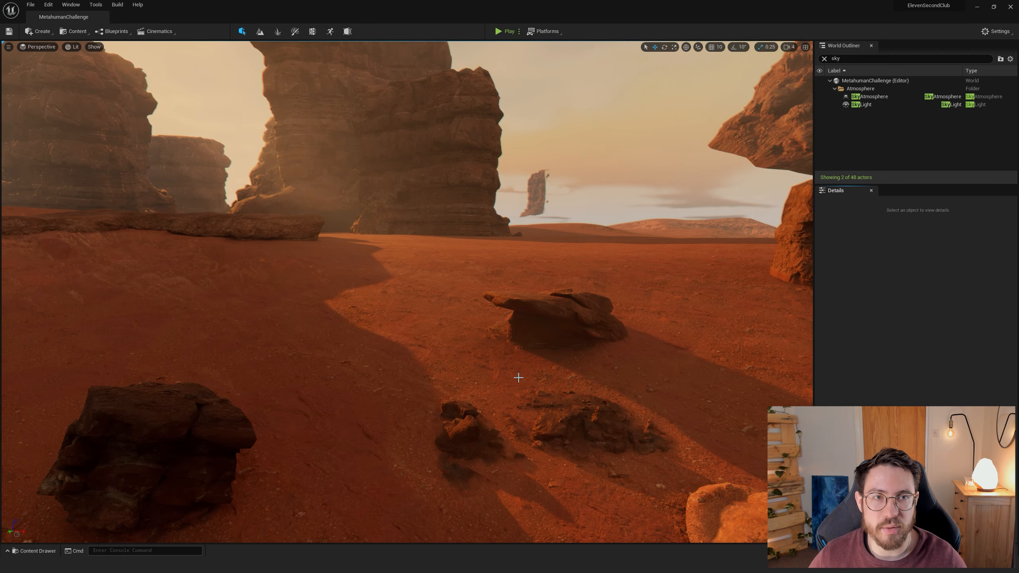
right_click_drag(518, 377, 581, 374)
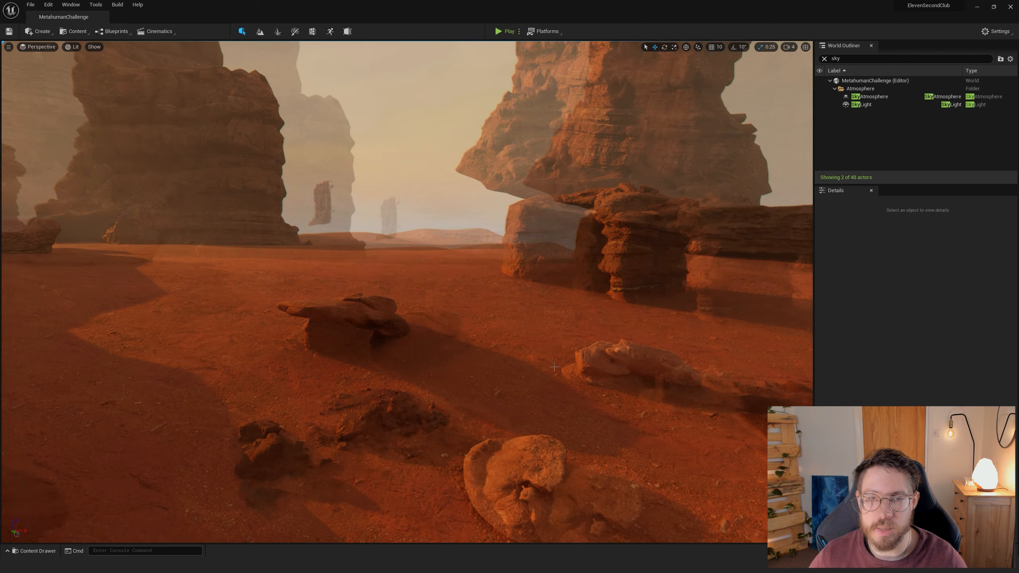